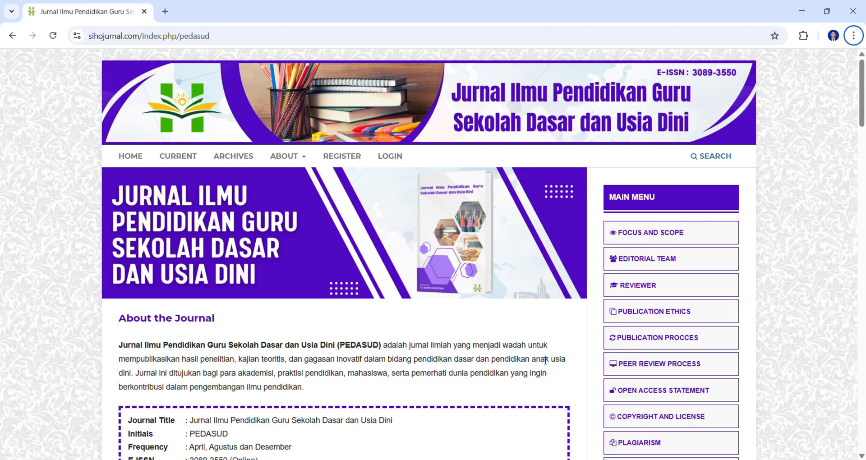
- Scroll through the PEDASUD home page to review the journal details and indexing sections
{"action": "scroll", "coordinate": [651, 311], "scroll_direction": "down", "scroll_amount": 1}
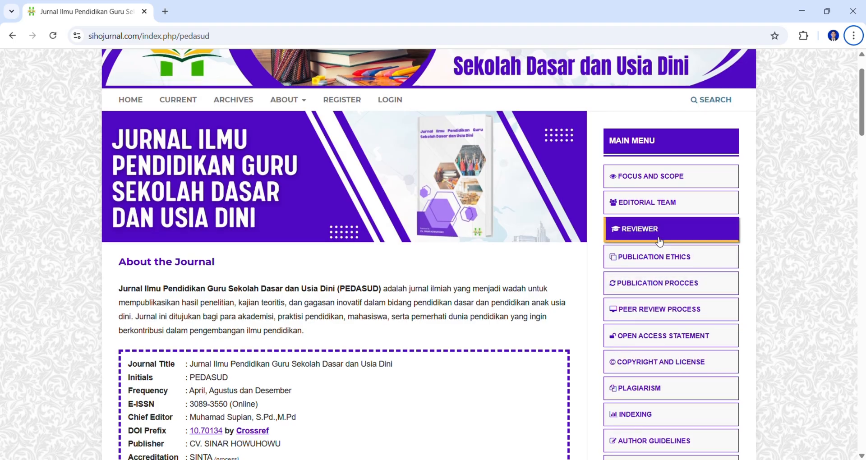
{"action": "scroll", "coordinate": [660, 250], "scroll_direction": "down", "scroll_amount": 1}
{"action": "scroll", "coordinate": [661, 249], "scroll_direction": "down", "scroll_amount": 3}
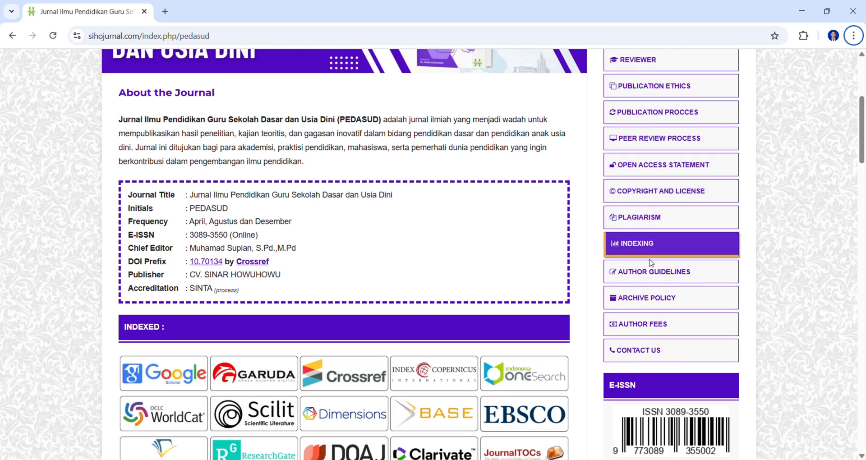
{"action": "scroll", "coordinate": [536, 283], "scroll_direction": "up", "scroll_amount": 3}
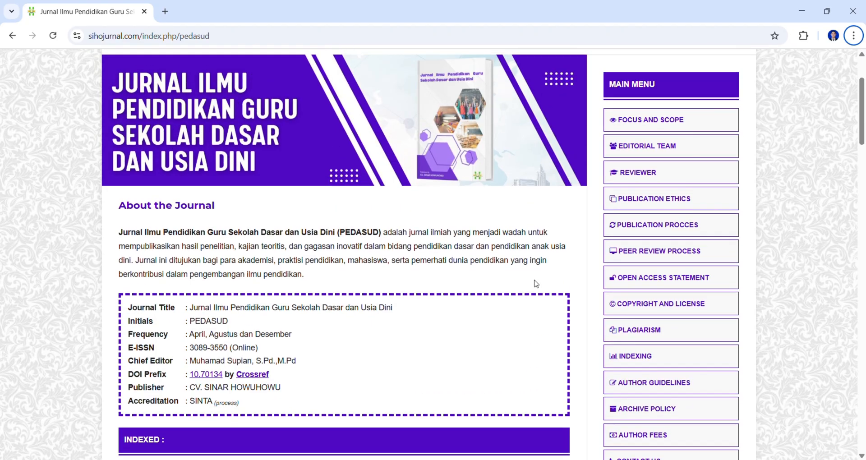
{"action": "scroll", "coordinate": [535, 283], "scroll_direction": "up", "scroll_amount": 1}
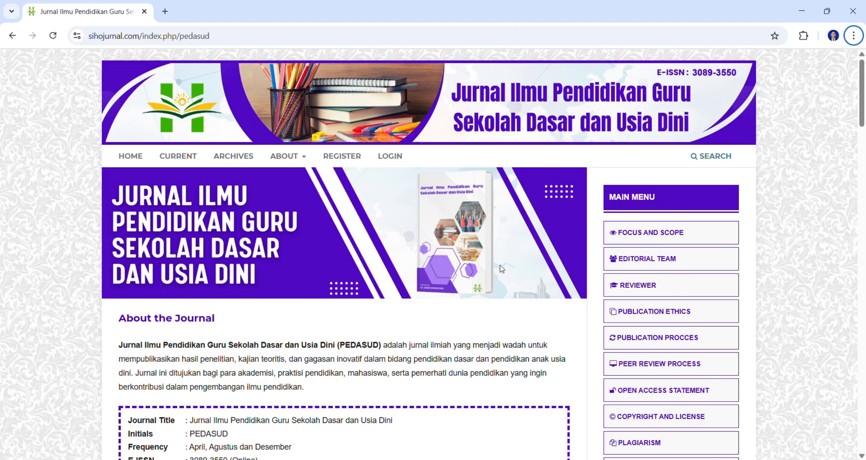
{"action": "scroll", "coordinate": [501, 269], "scroll_direction": "down", "scroll_amount": 1}
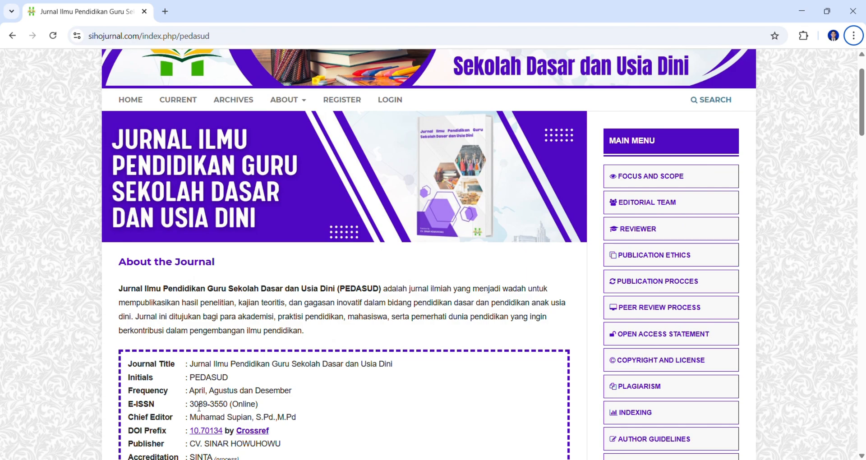
{"action": "scroll", "coordinate": [199, 407], "scroll_direction": "down", "scroll_amount": 1}
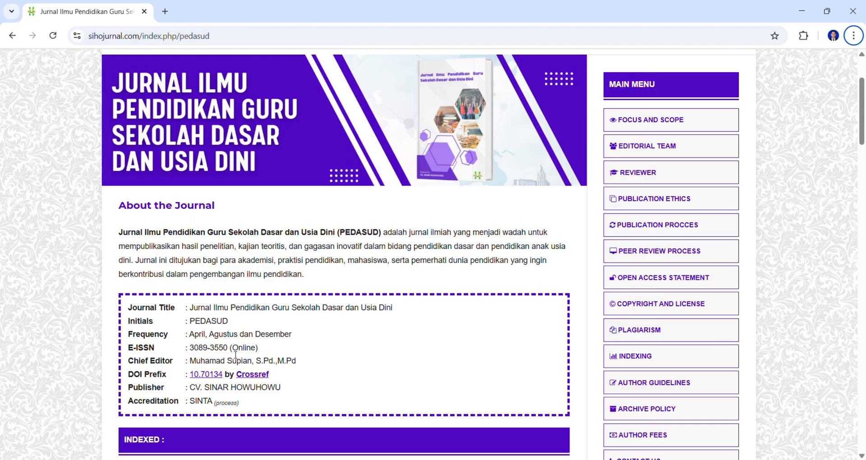
{"action": "scroll", "coordinate": [236, 355], "scroll_direction": "up", "scroll_amount": 2}
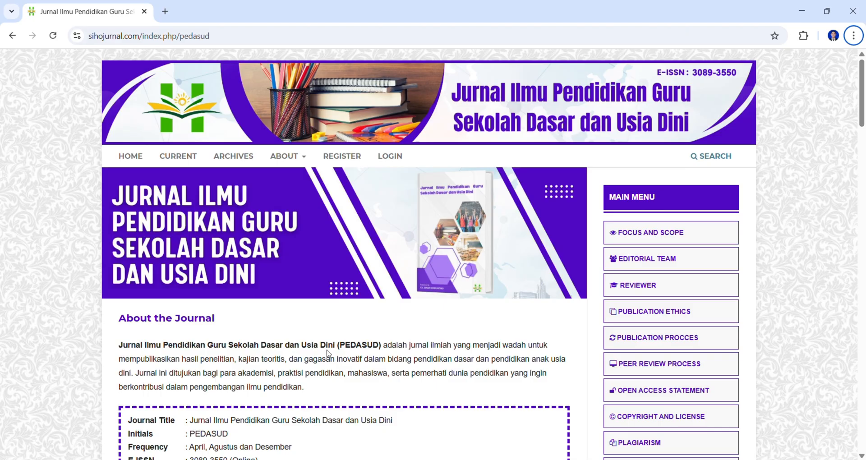
{"action": "scroll", "coordinate": [309, 389], "scroll_direction": "down", "scroll_amount": 5}
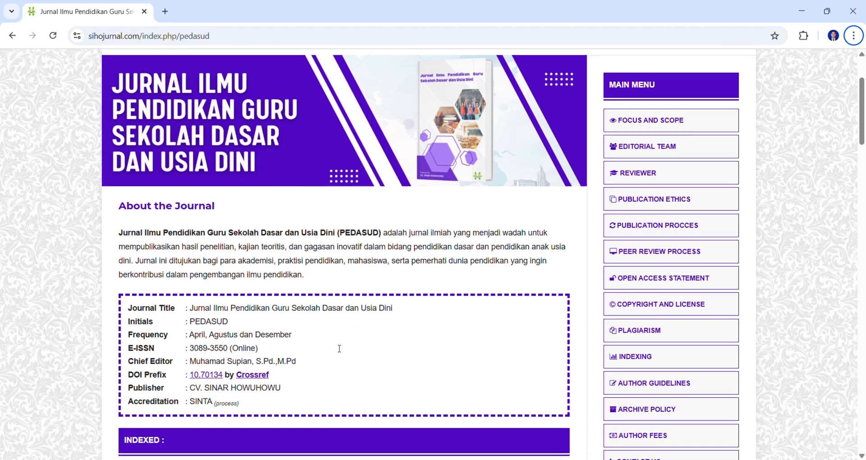
{"action": "scroll", "coordinate": [570, 339], "scroll_direction": "down", "scroll_amount": 4}
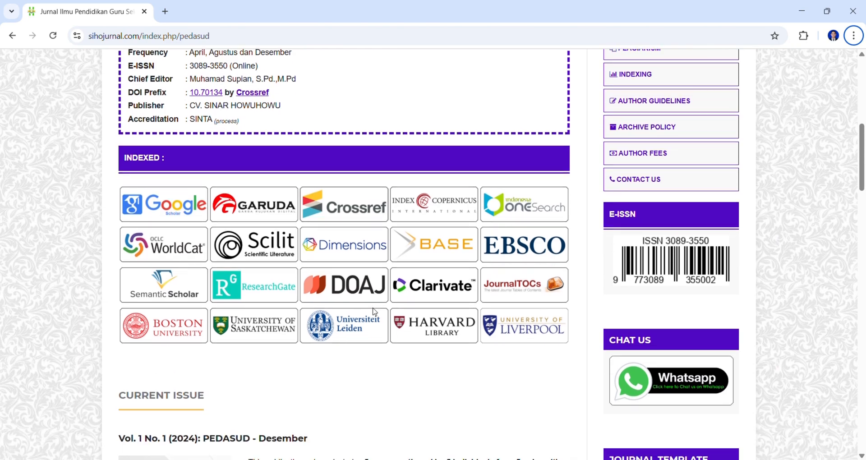
{"action": "scroll", "coordinate": [374, 311], "scroll_direction": "down", "scroll_amount": 4}
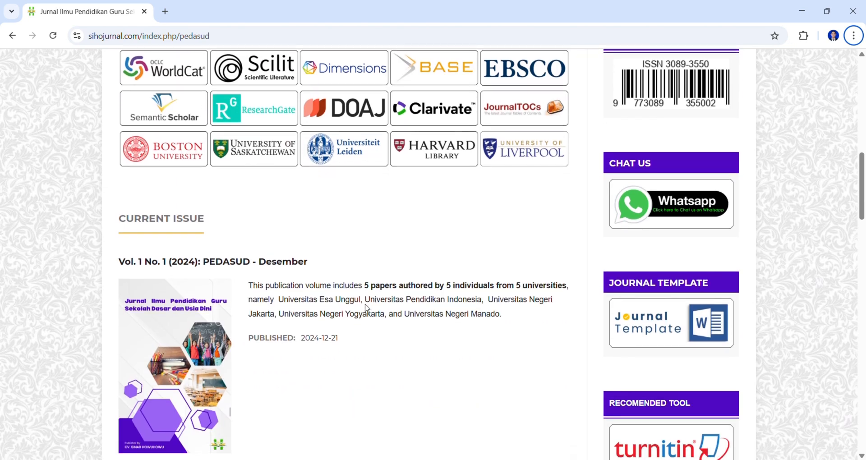
{"action": "scroll", "coordinate": [367, 311], "scroll_direction": "down", "scroll_amount": 3}
{"action": "scroll", "coordinate": [379, 315], "scroll_direction": "up", "scroll_amount": 15}
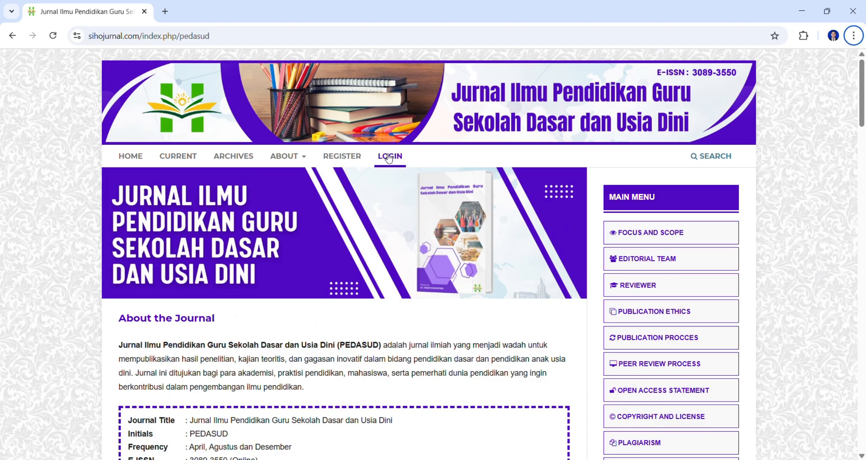
- Open the registration form and enter the given name, family name and affiliation Universitas Uji Coba
{"action": "left_click", "coordinate": [345, 165]}
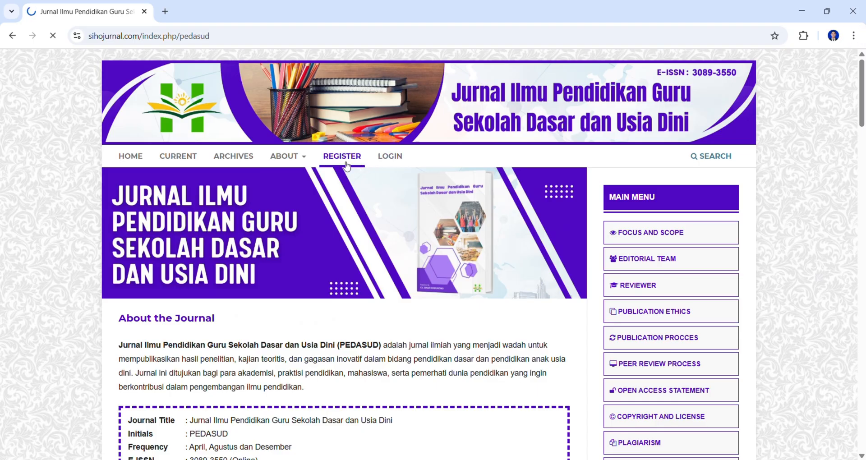
{"action": "scroll", "coordinate": [246, 273], "scroll_direction": "down", "scroll_amount": 1}
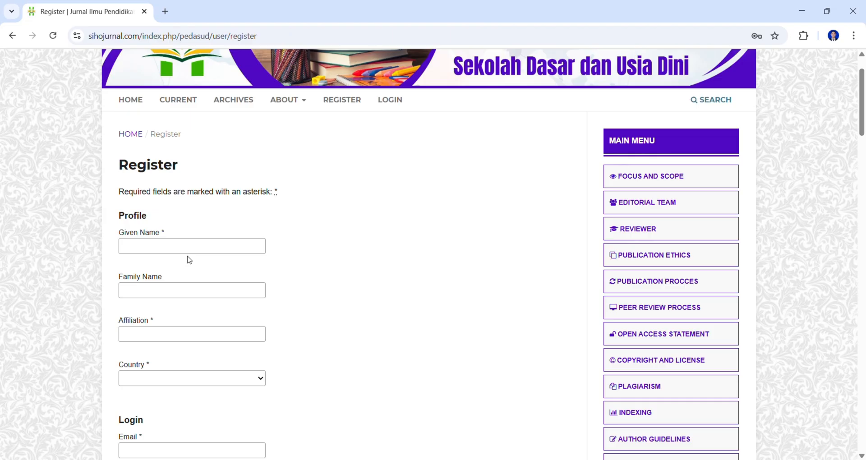
{"action": "scroll", "coordinate": [188, 258], "scroll_direction": "down", "scroll_amount": 1}
{"action": "left_click", "coordinate": [150, 191]}
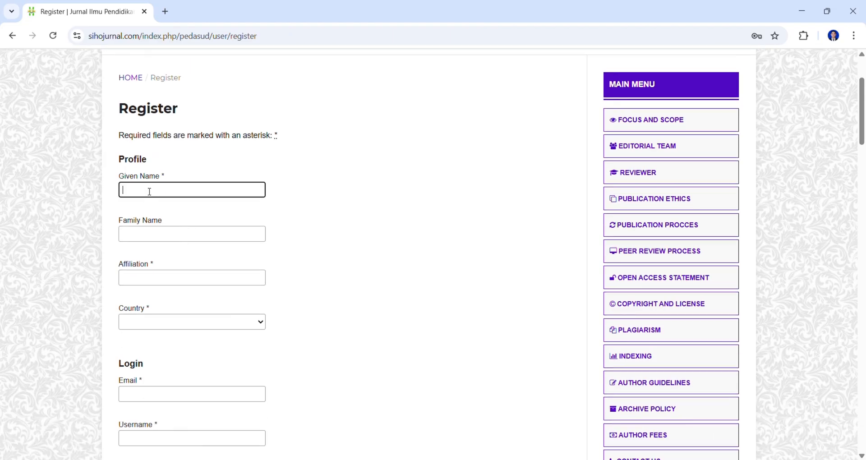
{"action": "type", "text": "Uji"}
{"action": "left_click", "coordinate": [148, 235]}
{"action": "type", "text": "Coba"}
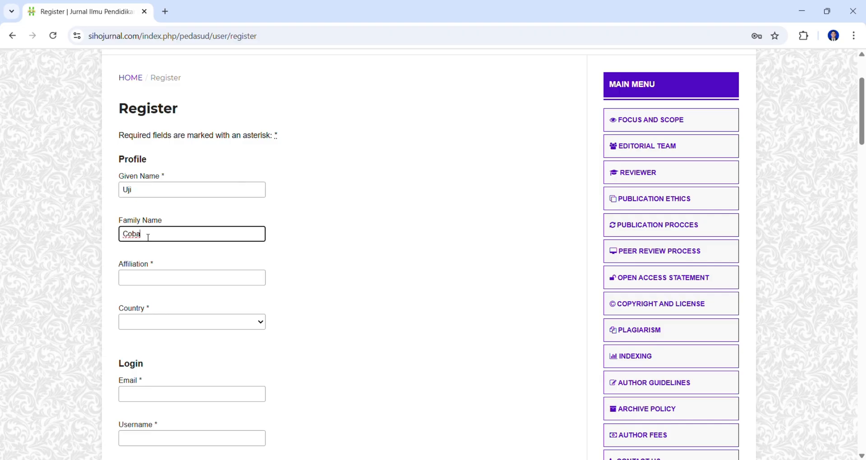
{"action": "left_click", "coordinate": [154, 282]}
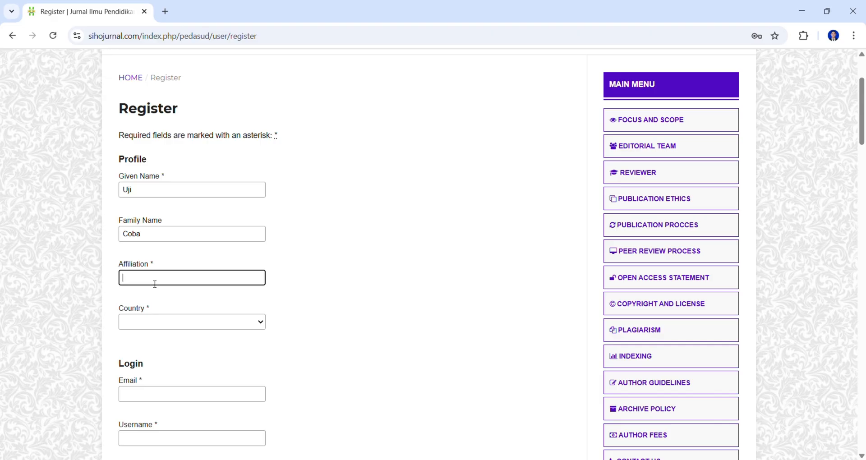
{"action": "type", "text": "Universitas Uji Coba"}
- Select Indonesia as the country
{"action": "left_click", "coordinate": [163, 322]}
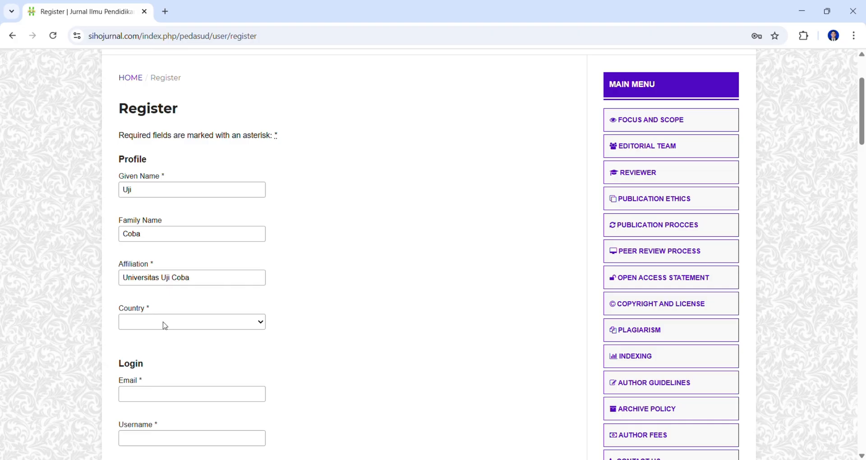
{"action": "type", "text": "indo"}
{"action": "scroll", "coordinate": [168, 325], "scroll_direction": "down", "scroll_amount": 1}
{"action": "left_click", "coordinate": [159, 344]}
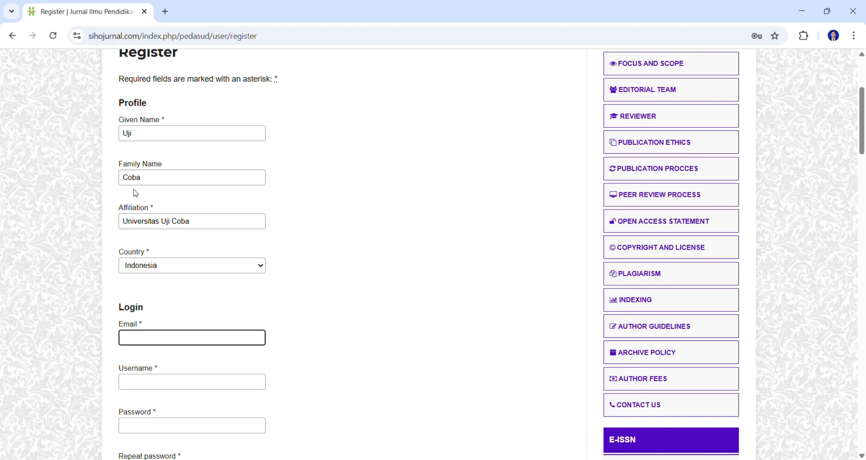
- Correct the given name entry on the registration form
{"action": "left_click", "coordinate": [152, 180]}
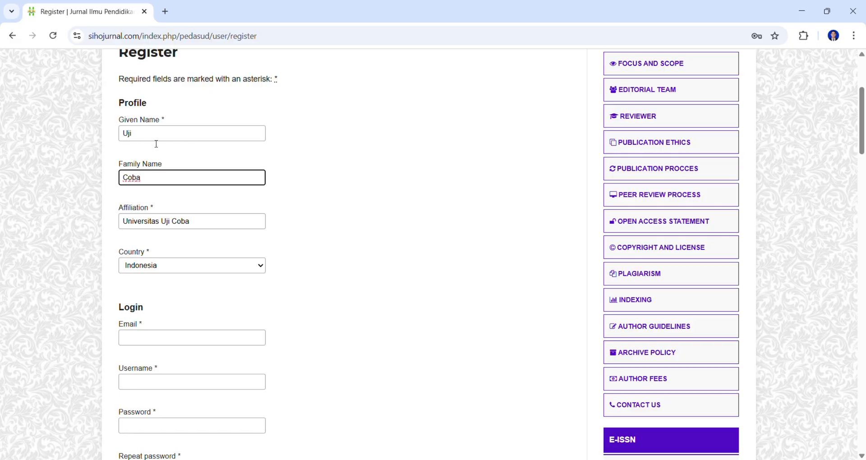
{"action": "left_click", "coordinate": [141, 137]}
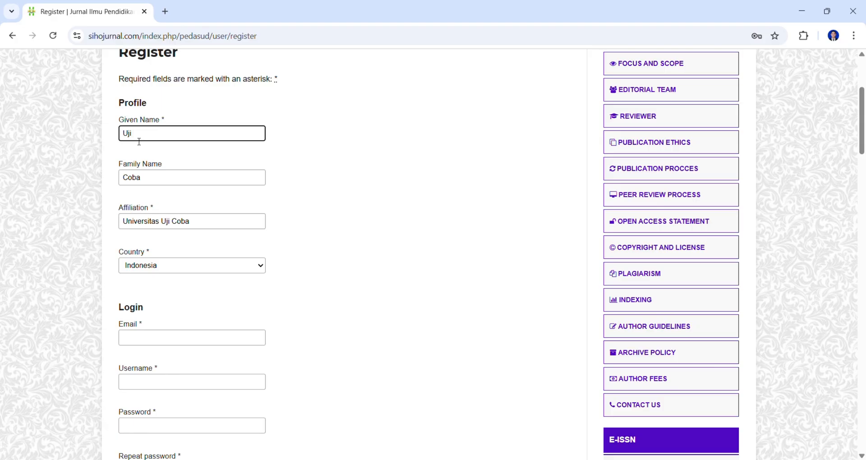
{"action": "type", "text": "Tiga"}
{"action": "key", "text": "BackSpace"}
{"action": "key", "text": "BackSpace"}
{"action": "key", "text": "BackSpace"}
{"action": "key", "text": "BackSpace"}
{"action": "scroll", "coordinate": [165, 144], "scroll_direction": "down", "scroll_amount": 1}
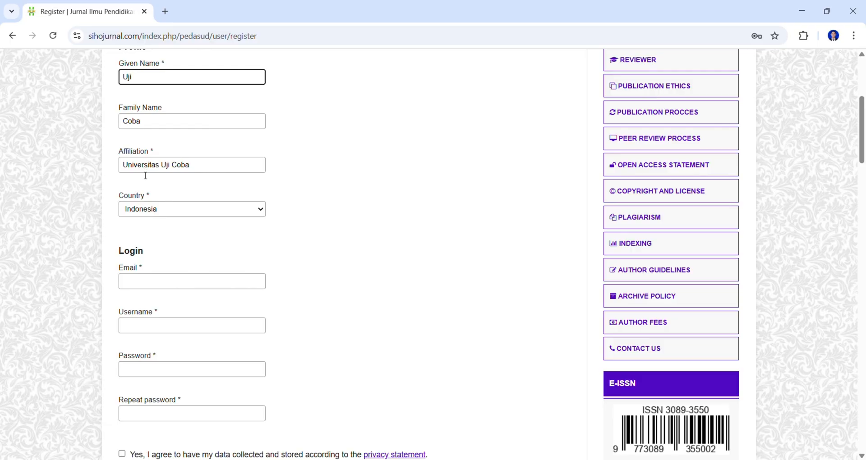
{"action": "scroll", "coordinate": [145, 176], "scroll_direction": "down", "scroll_amount": 1}
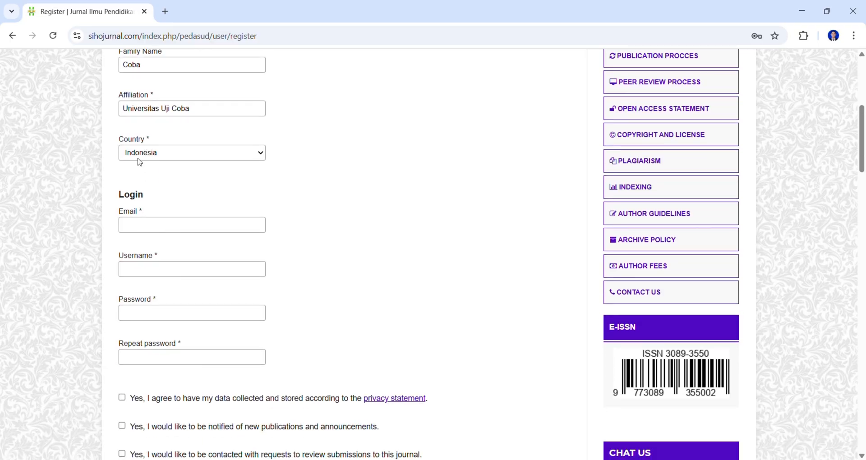
{"action": "scroll", "coordinate": [138, 162], "scroll_direction": "down", "scroll_amount": 1}
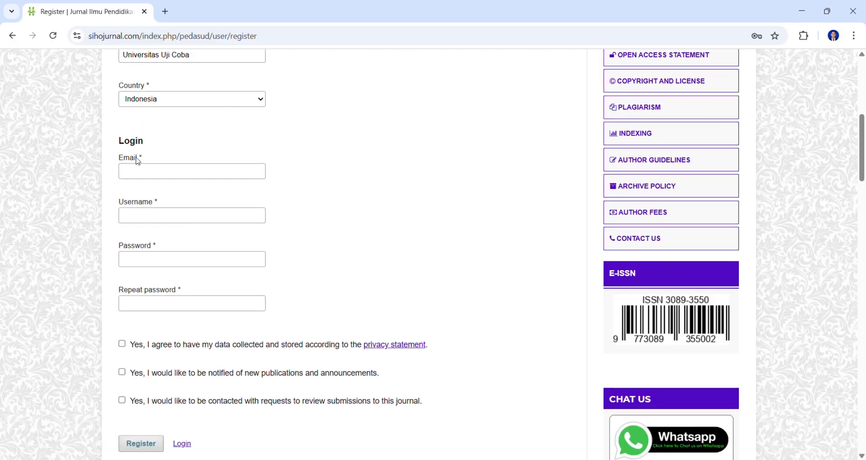
{"action": "left_click", "coordinate": [139, 169]}
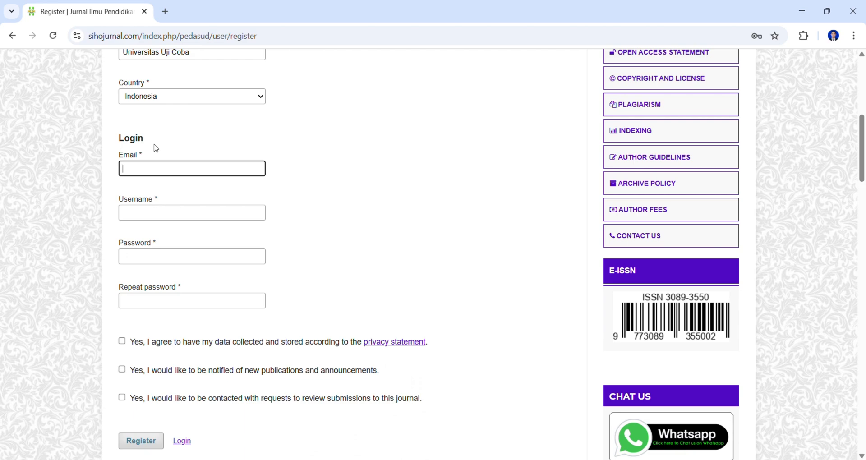
{"action": "scroll", "coordinate": [153, 154], "scroll_direction": "up", "scroll_amount": 1}
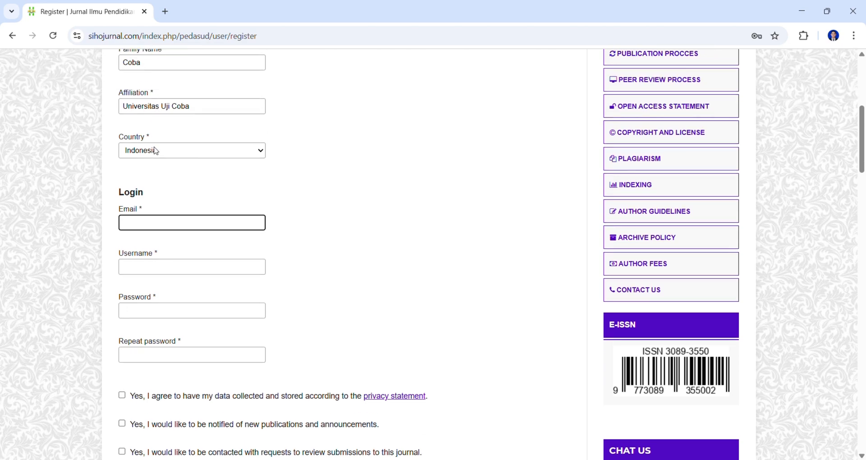
{"action": "scroll", "coordinate": [152, 146], "scroll_direction": "up", "scroll_amount": 2}
{"action": "scroll", "coordinate": [153, 139], "scroll_direction": "down", "scroll_amount": 2}
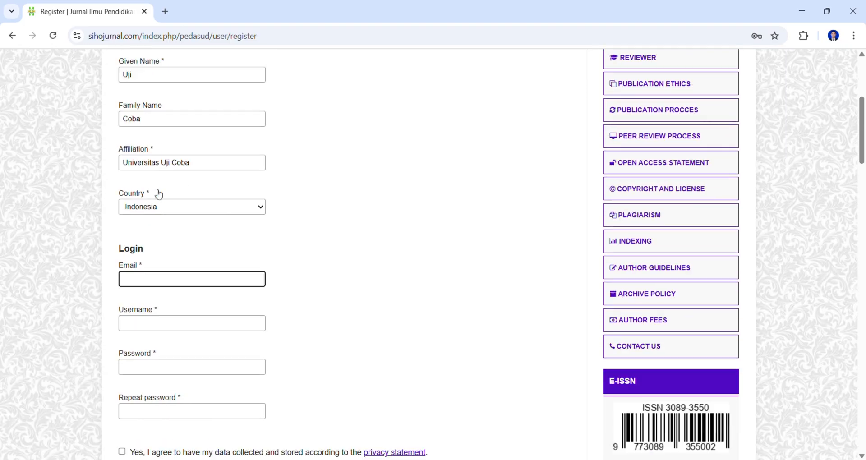
- Enter the account e-mail address, fixing a typo
{"action": "scroll", "coordinate": [155, 199], "scroll_direction": "down", "scroll_amount": 1}
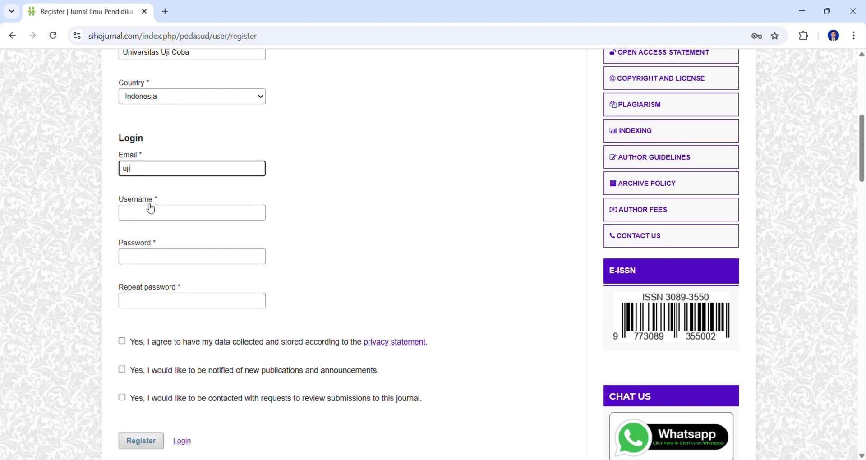
{"action": "scroll", "coordinate": [170, 213], "scroll_direction": "up", "scroll_amount": 1}
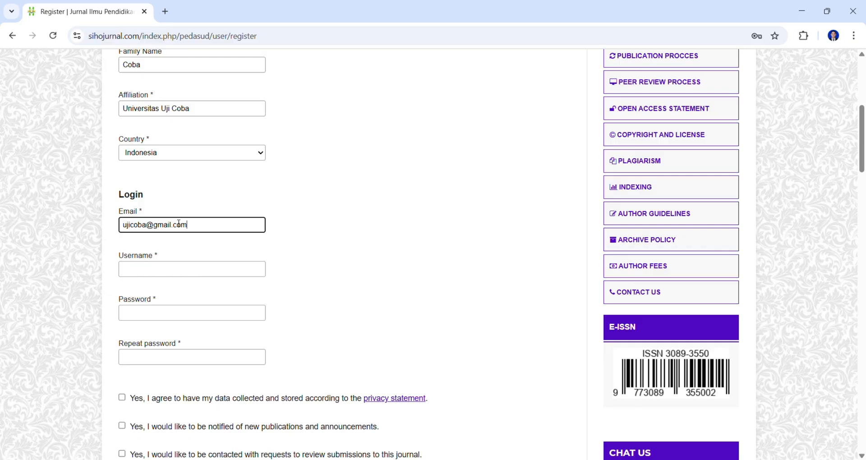
- Enter the account username, correcting mistyped letters
{"action": "left_click", "coordinate": [179, 271]}
{"action": "type", "text": "uj"}
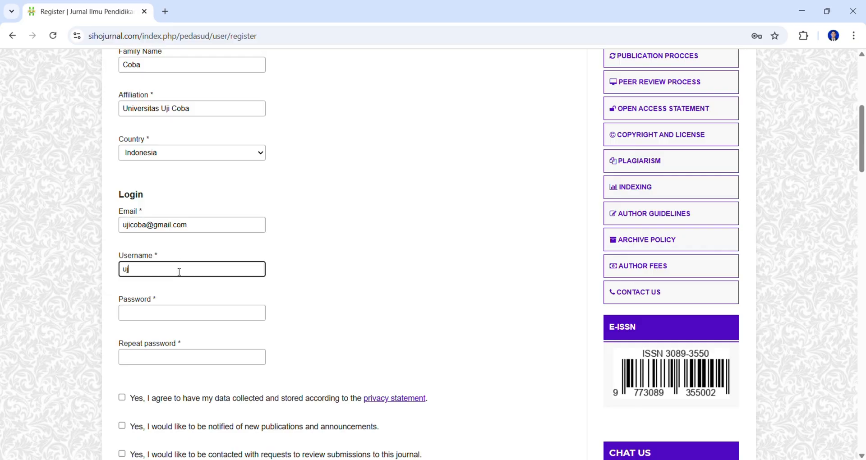
{"action": "type", "text": "iconb"}
{"action": "key", "text": "BackSpace"}
{"action": "type", "text": "ba"}
{"action": "key", "text": "BackSpace"}
{"action": "key", "text": "BackSpace"}
{"action": "key", "text": "BackSpace"}
{"action": "type", "text": "ba"}
- Enter the account password and repeat it to confirm
{"action": "left_click", "coordinate": [145, 317]}
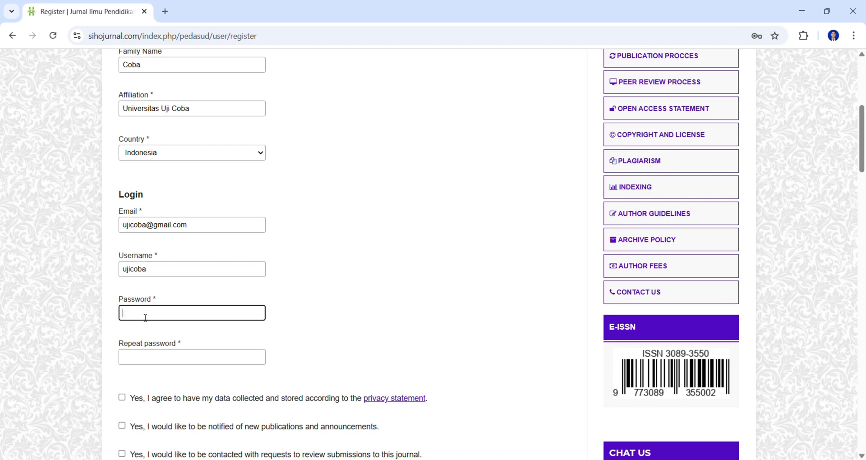
{"action": "type", "text": "ujico"}
{"action": "key", "text": "BackSpace"}
{"action": "key", "text": "BackSpace"}
{"action": "type", "text": "ujicoba"}
{"action": "left_click", "coordinate": [155, 357]}
{"action": "type", "text": "uji"}
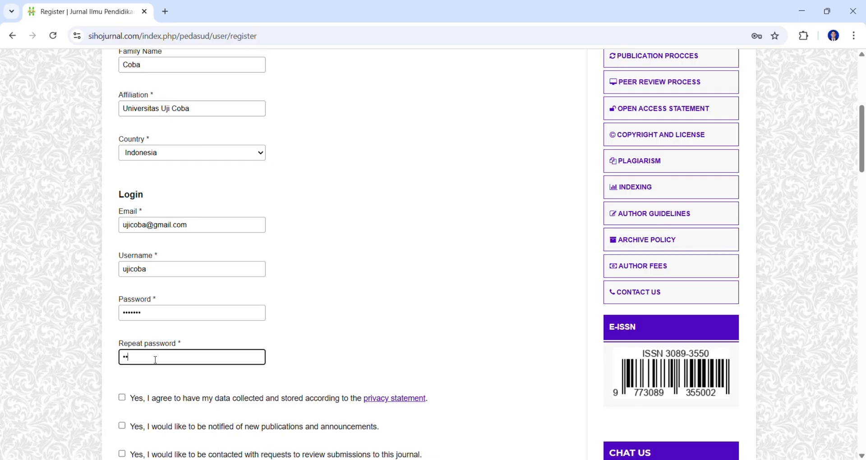
{"action": "type", "text": "coba"}
- Tick the privacy consent, new-publication notification and review-request checkboxes
{"action": "scroll", "coordinate": [149, 379], "scroll_direction": "down", "scroll_amount": 3}
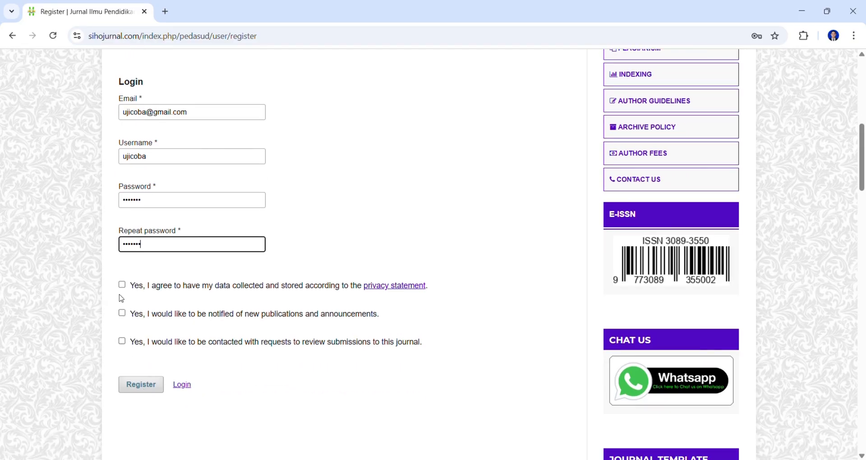
{"action": "left_click", "coordinate": [121, 287]}
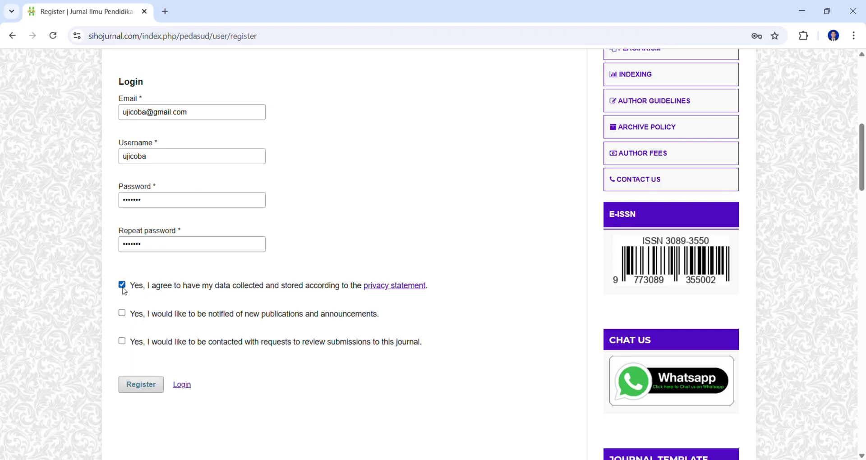
{"action": "left_click", "coordinate": [122, 315]}
{"action": "left_click", "coordinate": [123, 343]}
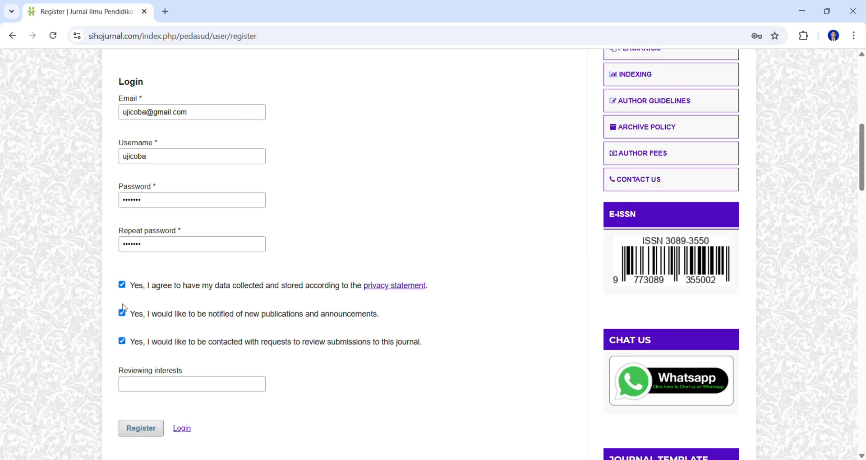
{"action": "left_click", "coordinate": [127, 342]}
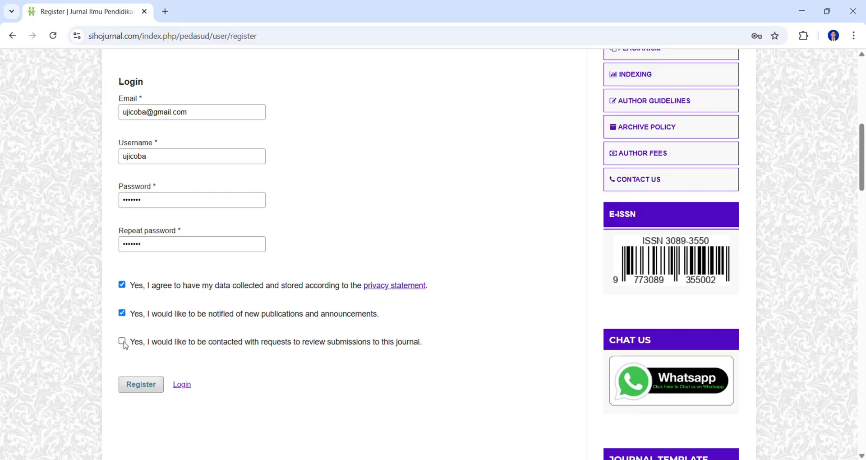
{"action": "left_click", "coordinate": [123, 341]}
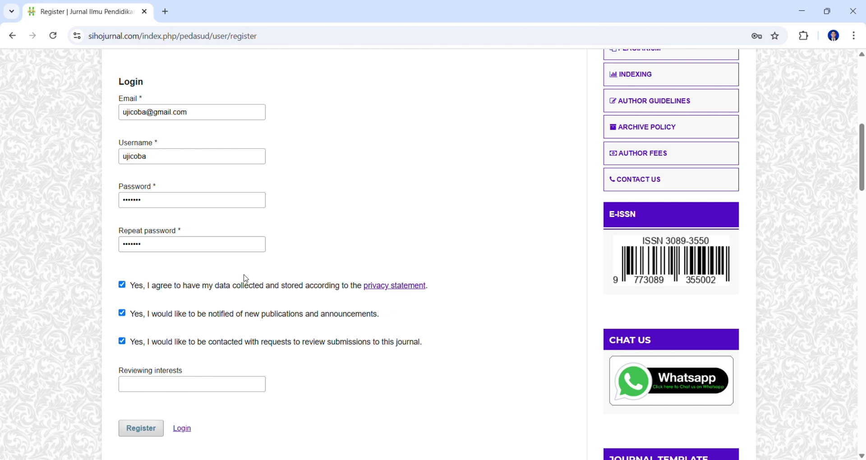
{"action": "scroll", "coordinate": [251, 261], "scroll_direction": "up", "scroll_amount": 1}
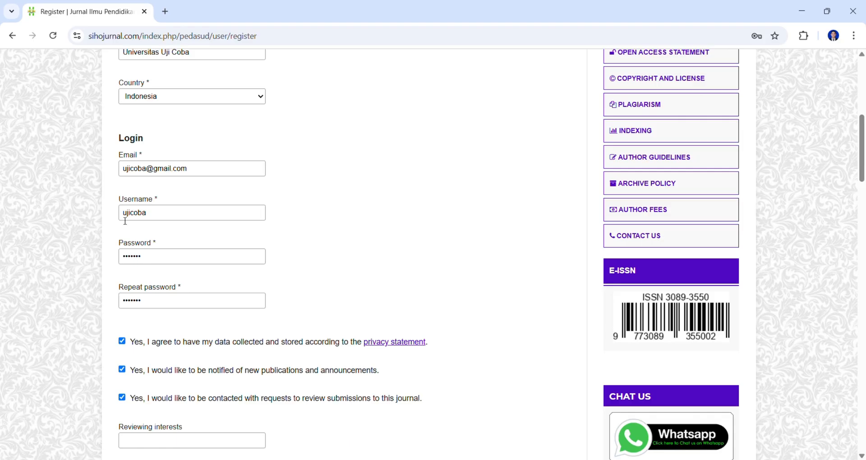
{"action": "scroll", "coordinate": [191, 216], "scroll_direction": "down", "scroll_amount": 5}
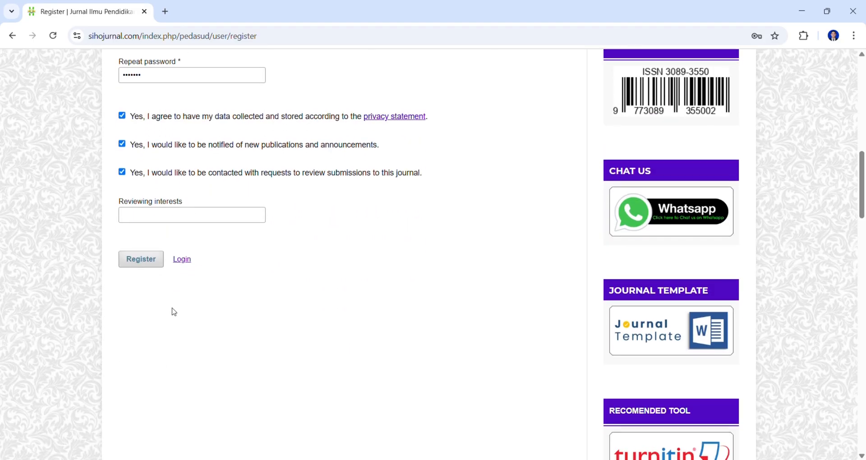
- Submit the registration and dismiss the browser's password breach warning
{"action": "left_click", "coordinate": [147, 264]}
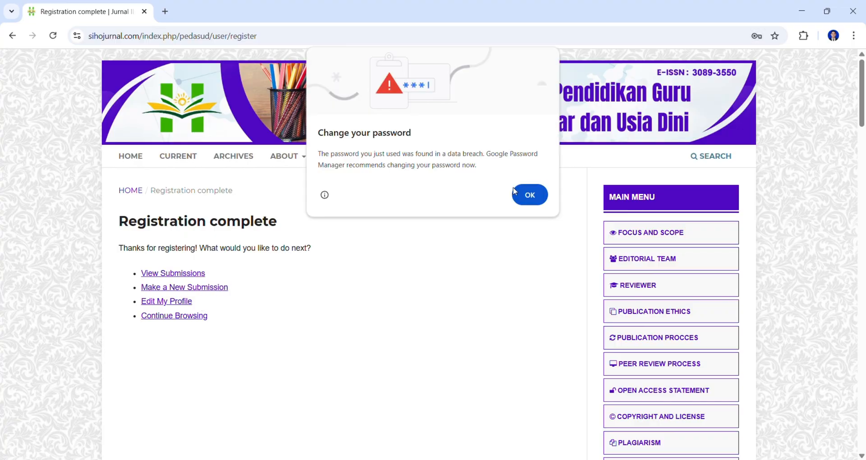
{"action": "left_click", "coordinate": [523, 199]}
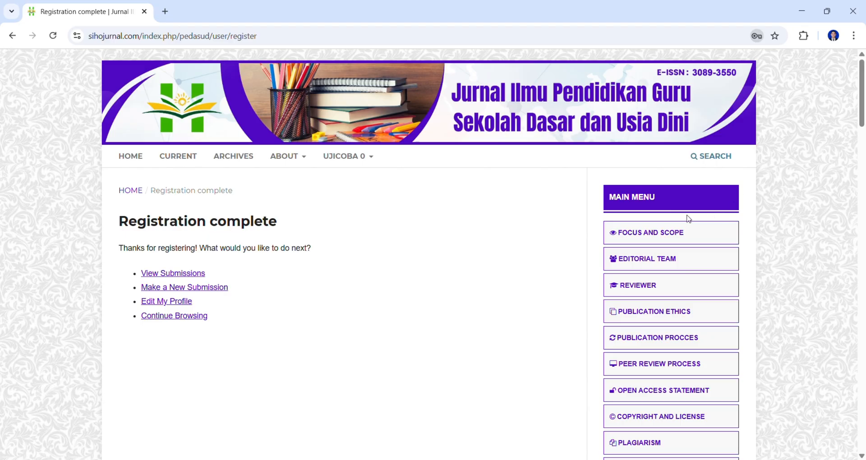
{"action": "mouse_move", "coordinate": [337, 167]}
{"action": "mouse_move", "coordinate": [403, 198]}
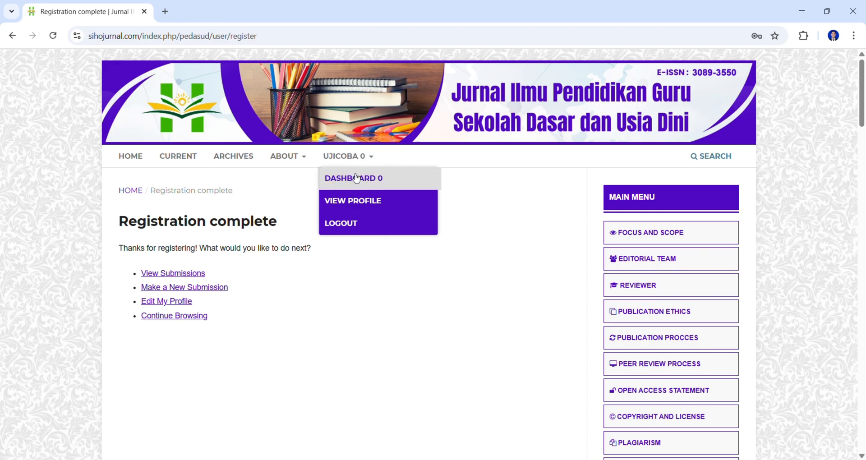
- Choose Dashboard from the account menu to view the Submissions queue
{"action": "left_click", "coordinate": [355, 180]}
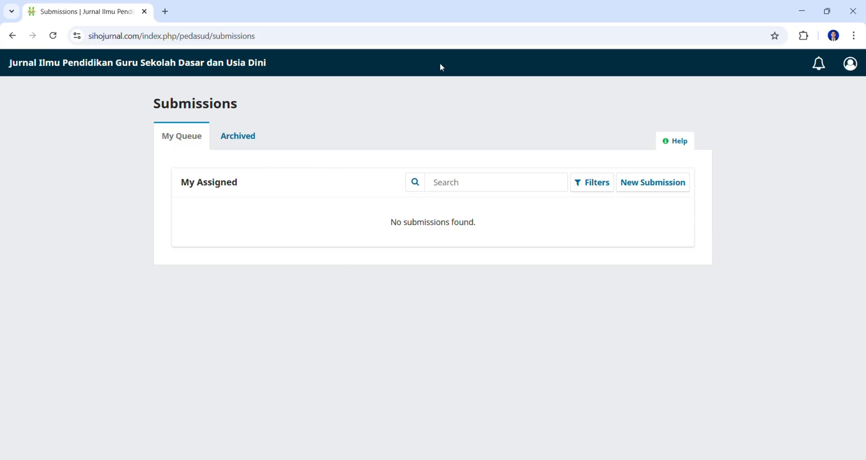
- Start a new submission titled 'Uji Coba', confirming requirements and privacy consent
{"action": "left_click", "coordinate": [668, 193]}
{"action": "scroll", "coordinate": [457, 277], "scroll_direction": "down", "scroll_amount": 2}
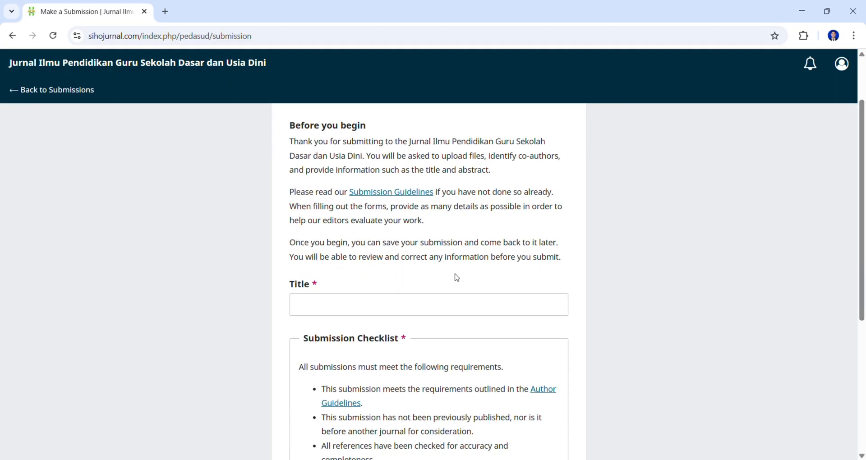
{"action": "scroll", "coordinate": [457, 277], "scroll_direction": "down", "scroll_amount": 2}
{"action": "left_click", "coordinate": [345, 216]}
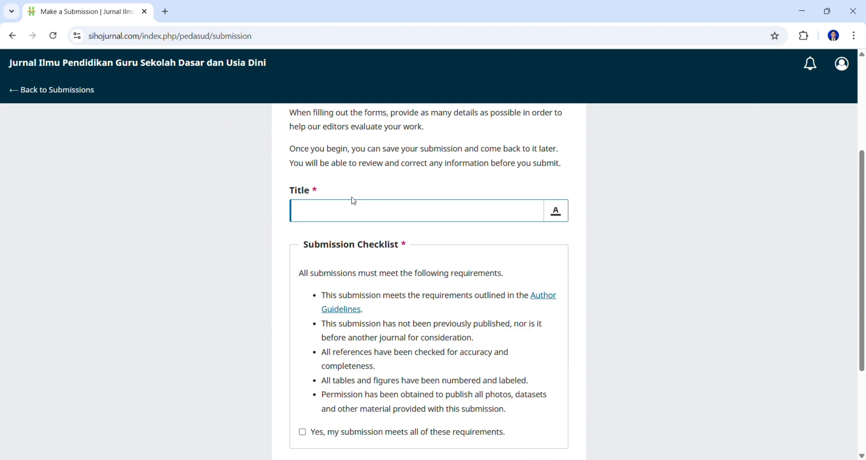
{"action": "type", "text": "Uji Coba"}
{"action": "scroll", "coordinate": [321, 217], "scroll_direction": "down", "scroll_amount": 3}
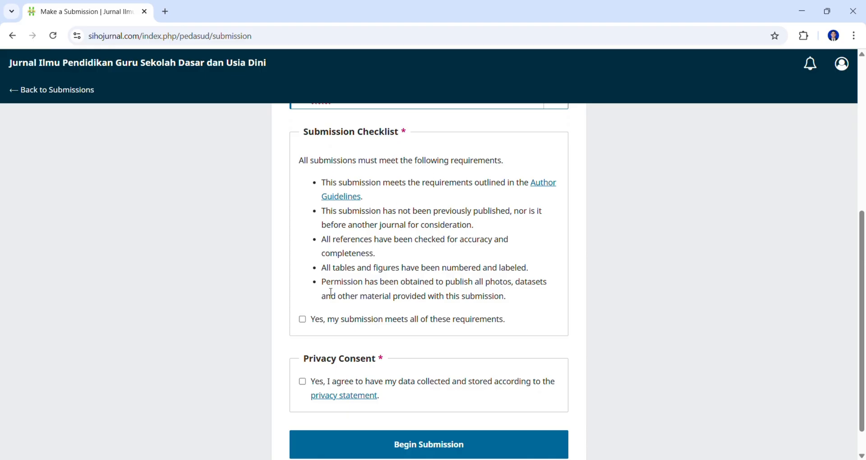
{"action": "left_click", "coordinate": [328, 321]}
{"action": "scroll", "coordinate": [329, 321], "scroll_direction": "down", "scroll_amount": 1}
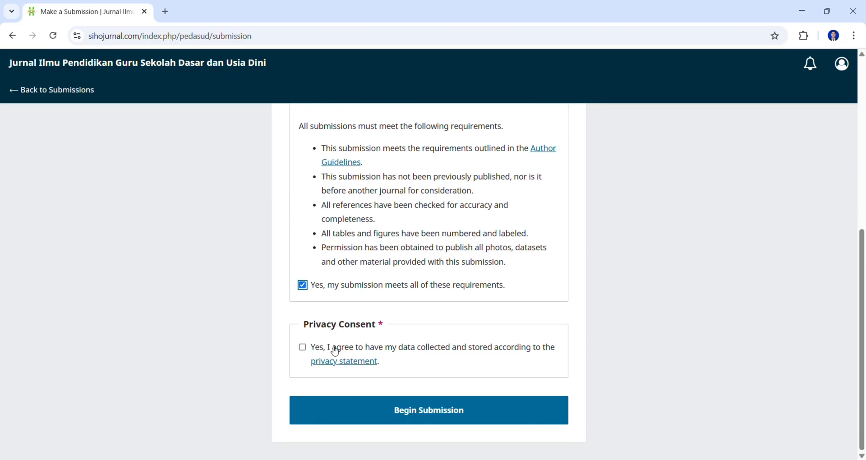
{"action": "left_click", "coordinate": [318, 350]}
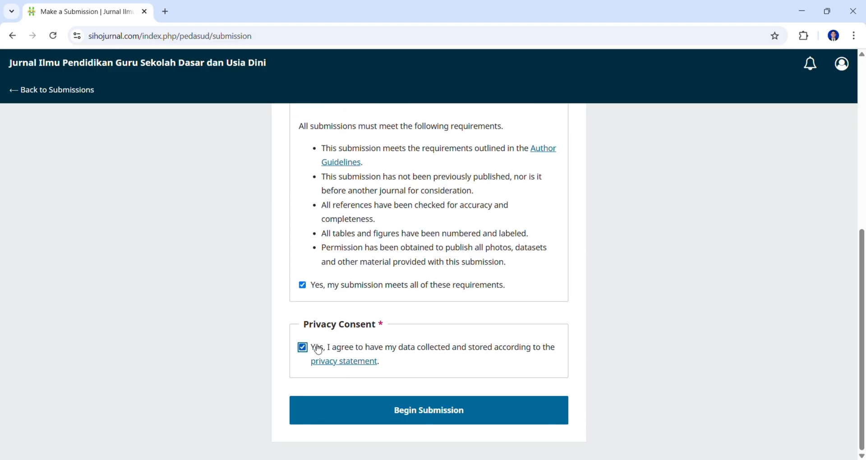
{"action": "left_click", "coordinate": [450, 410]}
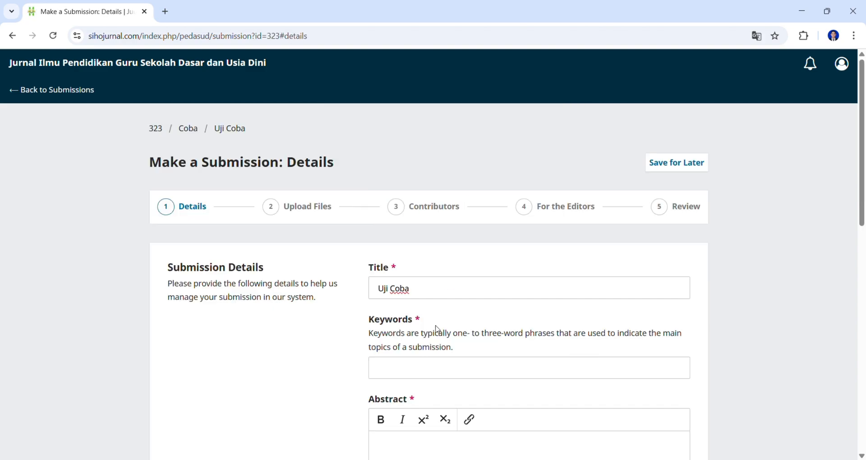
- Add the keywords uji, coba and lagi to the submission
{"action": "scroll", "coordinate": [436, 331], "scroll_direction": "down", "scroll_amount": 3}
{"action": "scroll", "coordinate": [419, 309], "scroll_direction": "up", "scroll_amount": 3}
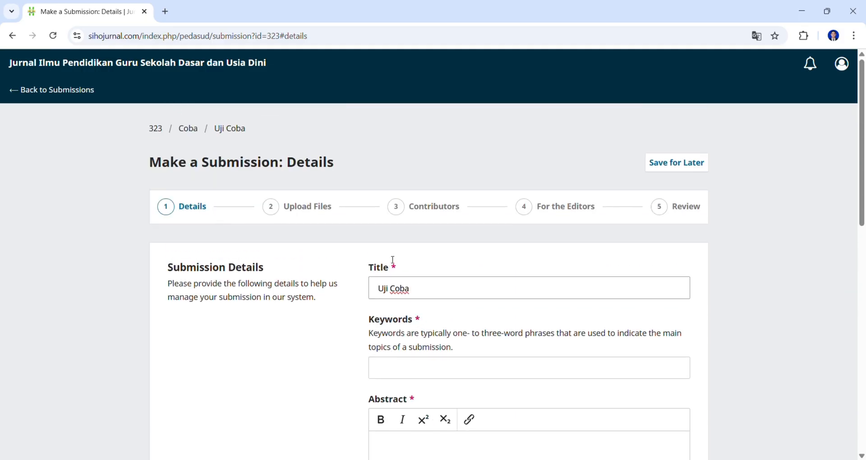
{"action": "scroll", "coordinate": [392, 253], "scroll_direction": "down", "scroll_amount": 1}
{"action": "scroll", "coordinate": [391, 246], "scroll_direction": "down", "scroll_amount": 1}
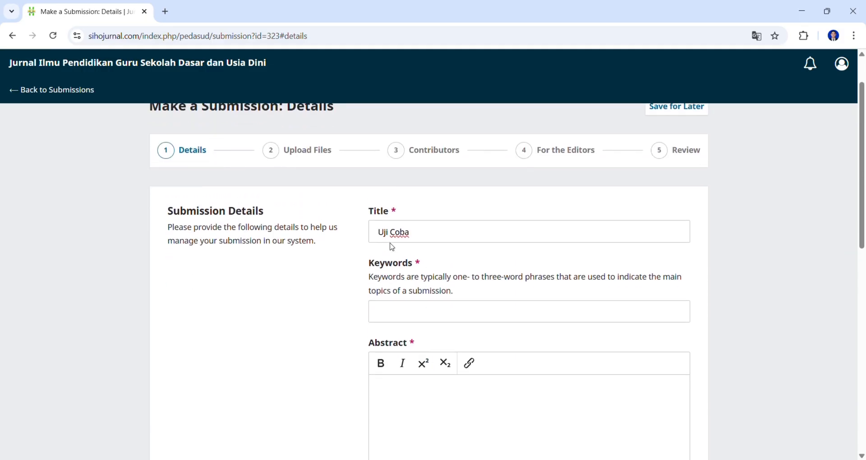
{"action": "left_click", "coordinate": [393, 315]}
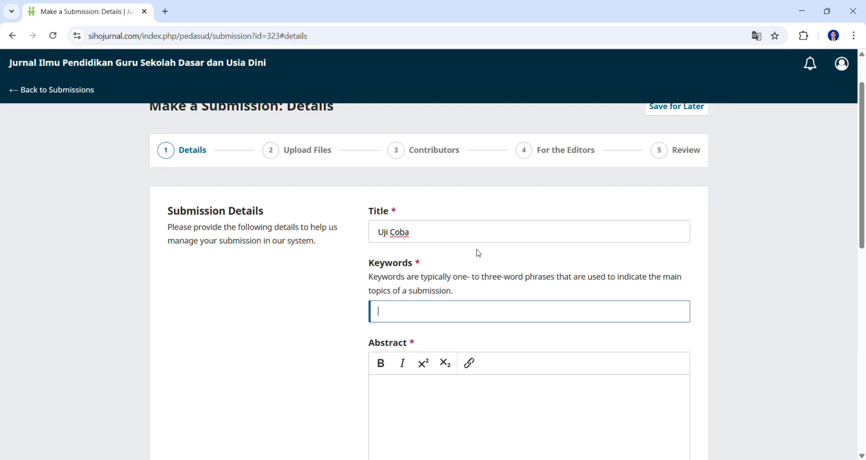
{"action": "type", "text": "Uji"}
{"action": "key", "text": "BackSpace"}
{"action": "key", "text": "BackSpace"}
{"action": "key", "text": "BackSpace"}
{"action": "type", "text": "uji"}
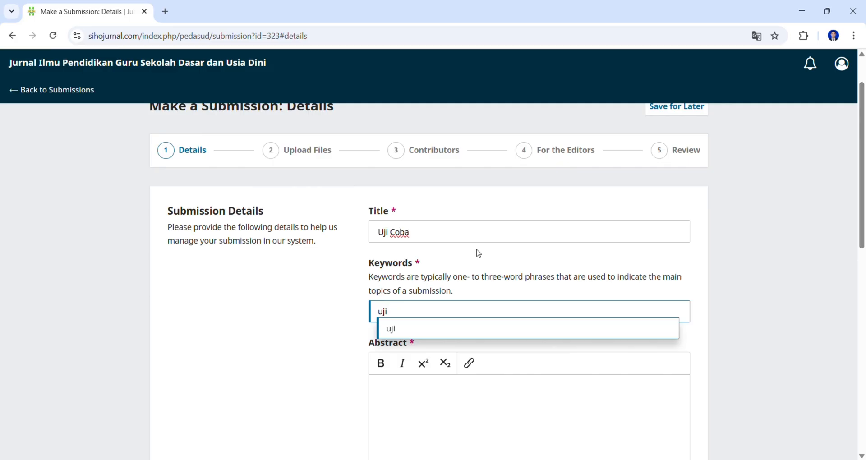
{"action": "key", "text": "Return"}
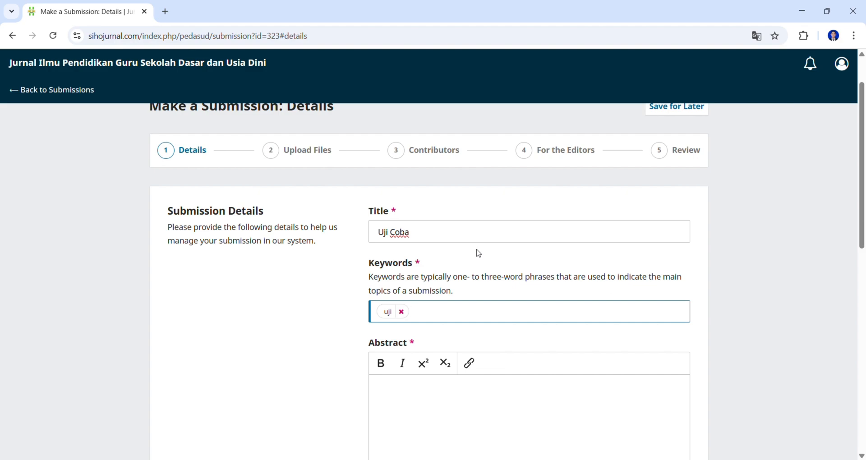
{"action": "type", "text": "coba"}
{"action": "key", "text": "Return"}
{"action": "type", "text": "lagi"}
{"action": "key", "text": "Return"}
- Enter 'Example' as the abstract text
{"action": "scroll", "coordinate": [510, 280], "scroll_direction": "down", "scroll_amount": 1}
{"action": "scroll", "coordinate": [510, 280], "scroll_direction": "up", "scroll_amount": 1}
{"action": "scroll", "coordinate": [469, 356], "scroll_direction": "down", "scroll_amount": 1}
{"action": "left_click", "coordinate": [422, 343]}
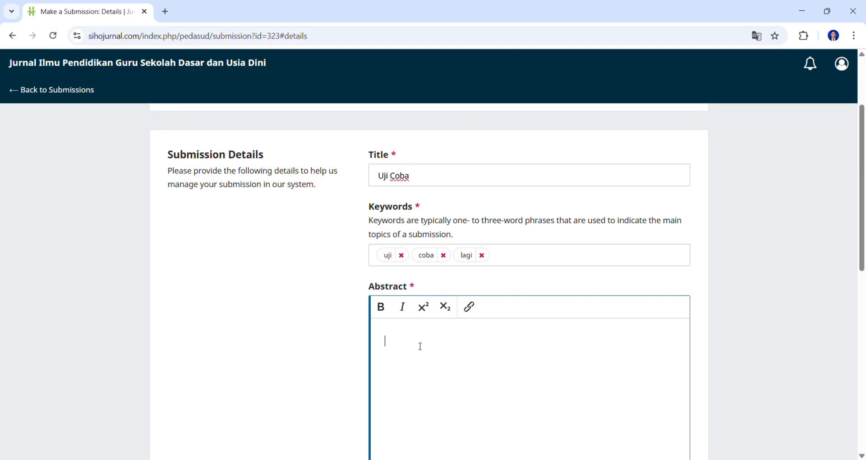
{"action": "scroll", "coordinate": [420, 347], "scroll_direction": "down", "scroll_amount": 2}
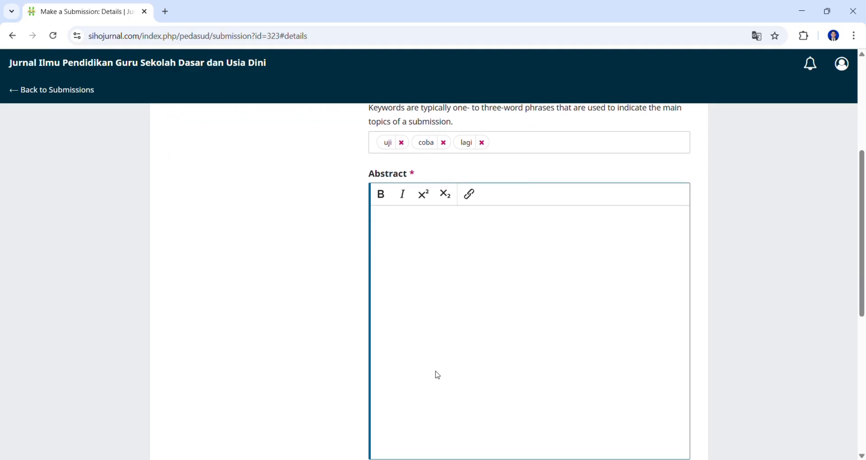
{"action": "scroll", "coordinate": [437, 375], "scroll_direction": "up", "scroll_amount": 1}
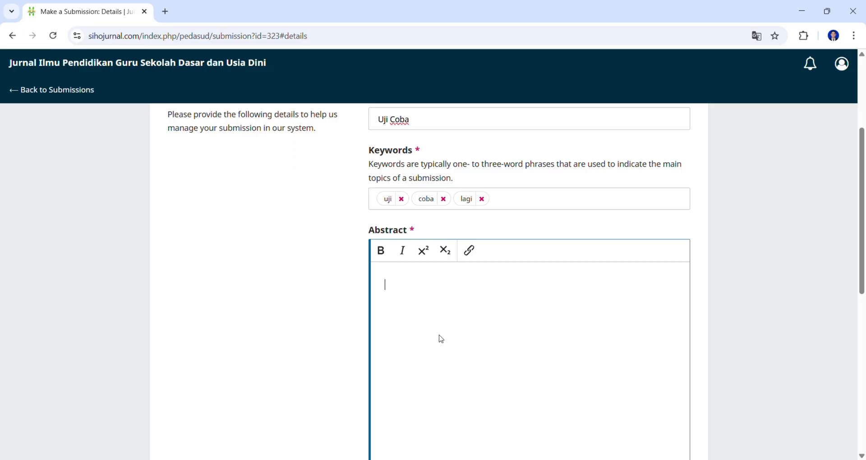
{"action": "scroll", "coordinate": [441, 337], "scroll_direction": "down", "scroll_amount": 1}
{"action": "scroll", "coordinate": [444, 316], "scroll_direction": "up", "scroll_amount": 4}
{"action": "scroll", "coordinate": [424, 360], "scroll_direction": "down", "scroll_amount": 3}
{"action": "scroll", "coordinate": [412, 288], "scroll_direction": "down", "scroll_amount": 1}
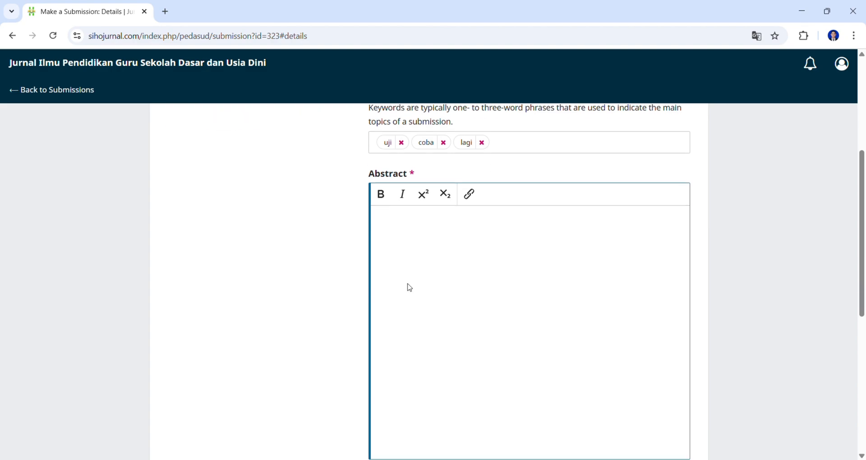
{"action": "type", "text": "Example"}
{"action": "scroll", "coordinate": [409, 287], "scroll_direction": "down", "scroll_amount": 6}
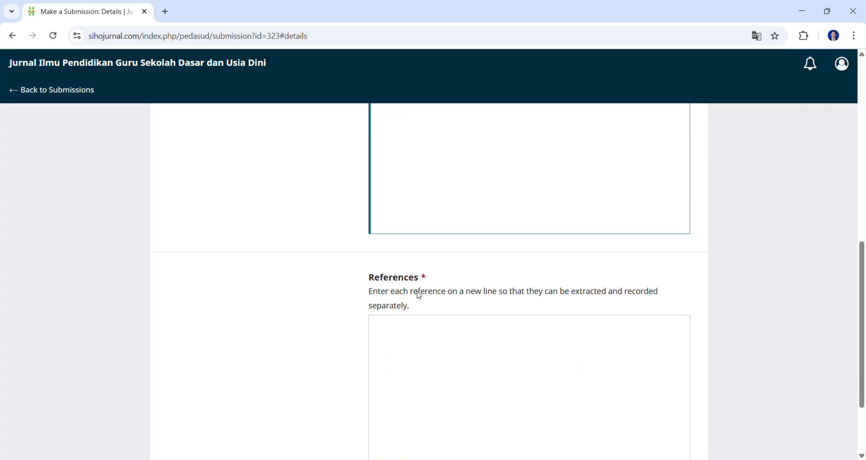
- Add the reference 'Uji Coba, (2025). Uji coba lagi. Penerbit xxx' and continue to file upload
{"action": "left_click", "coordinate": [397, 234]}
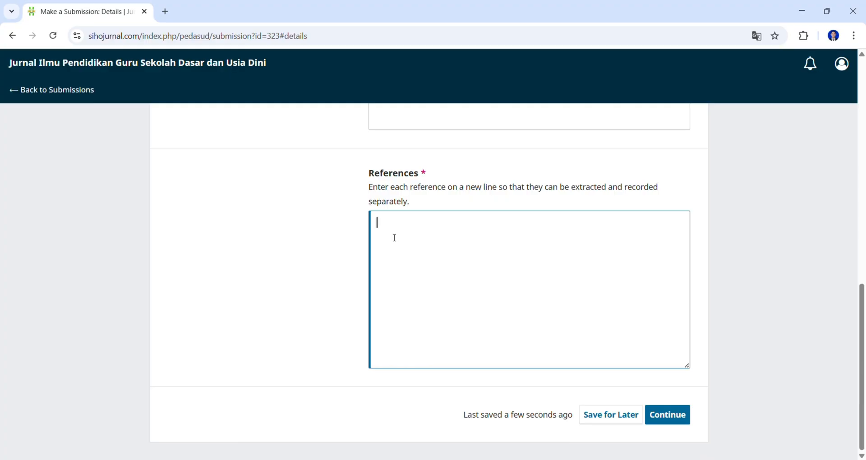
{"action": "scroll", "coordinate": [441, 245], "scroll_direction": "up", "scroll_amount": 1}
{"action": "scroll", "coordinate": [440, 245], "scroll_direction": "up", "scroll_amount": 3}
{"action": "scroll", "coordinate": [441, 244], "scroll_direction": "down", "scroll_amount": 2}
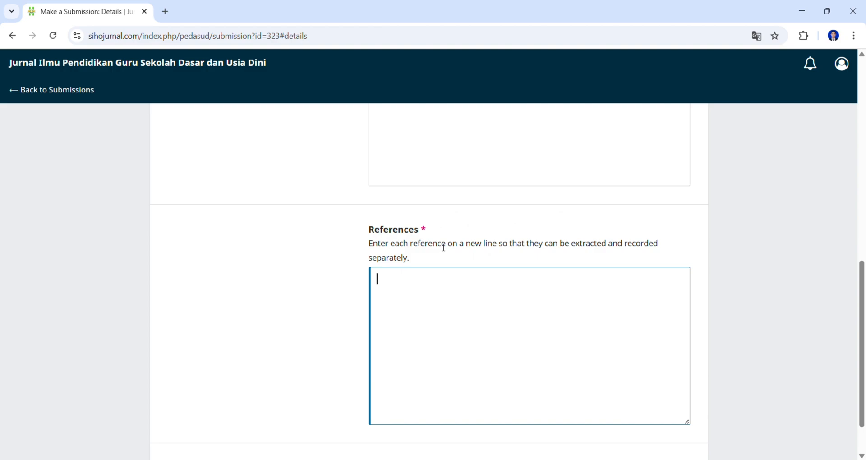
{"action": "type", "text": "Uji Coba, (2025)."}
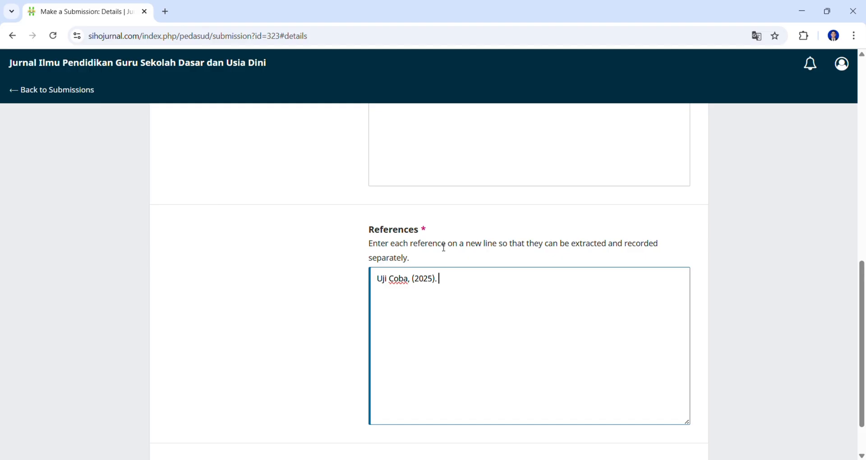
{"action": "type", "text": "Uji coba lagi"}
{"action": "key", "text": "BackSpace"}
{"action": "type", "text": ". Penerbit"}
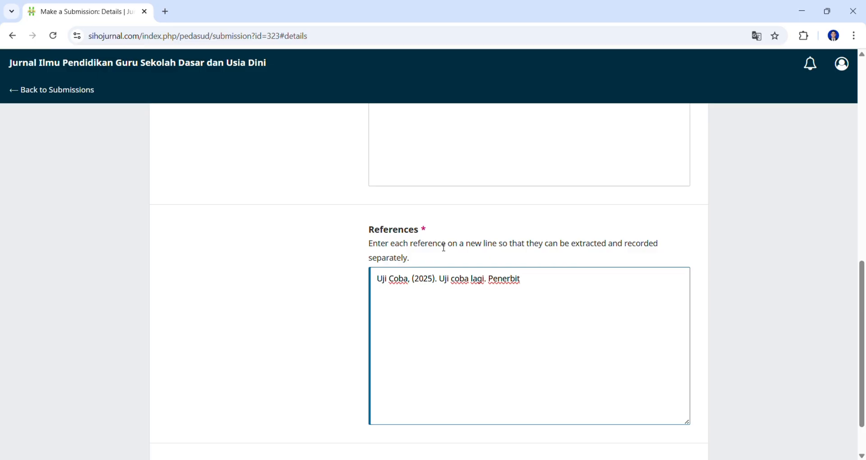
{"action": "type", "text": " xxx"}
{"action": "scroll", "coordinate": [600, 347], "scroll_direction": "down", "scroll_amount": 2}
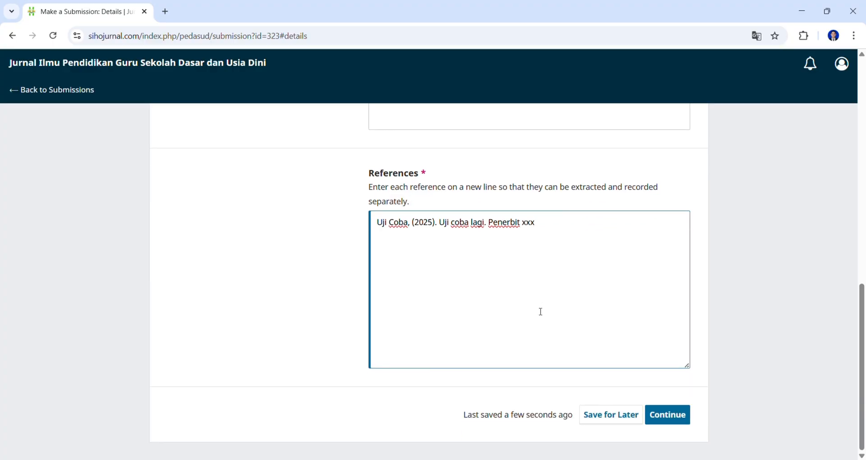
{"action": "left_click", "coordinate": [671, 419]}
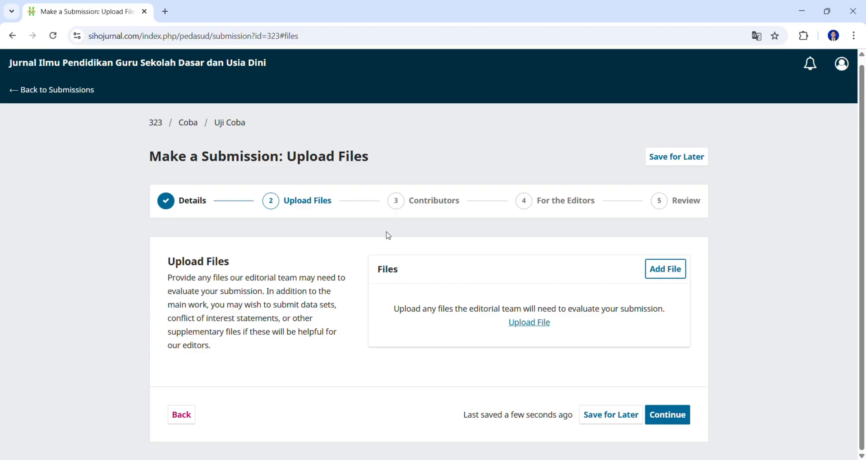
- Upload the JURNAL PEDASUD .docx file as Article Text and continue to Contributors
{"action": "left_click", "coordinate": [671, 279]}
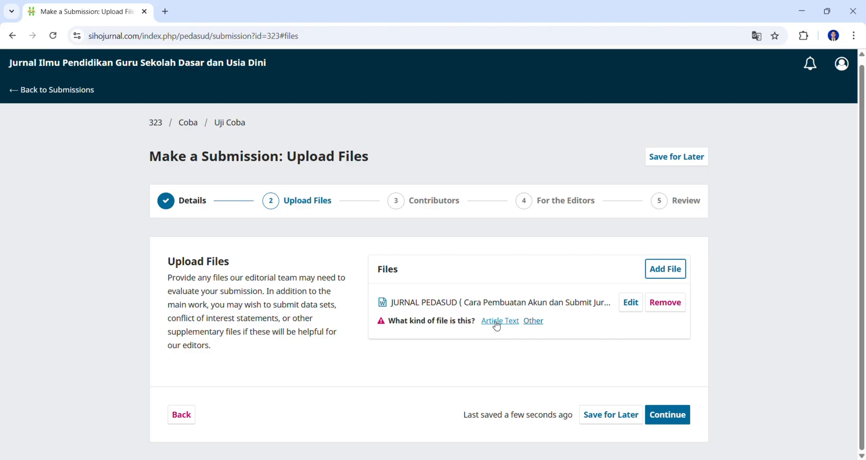
{"action": "left_click", "coordinate": [534, 322]}
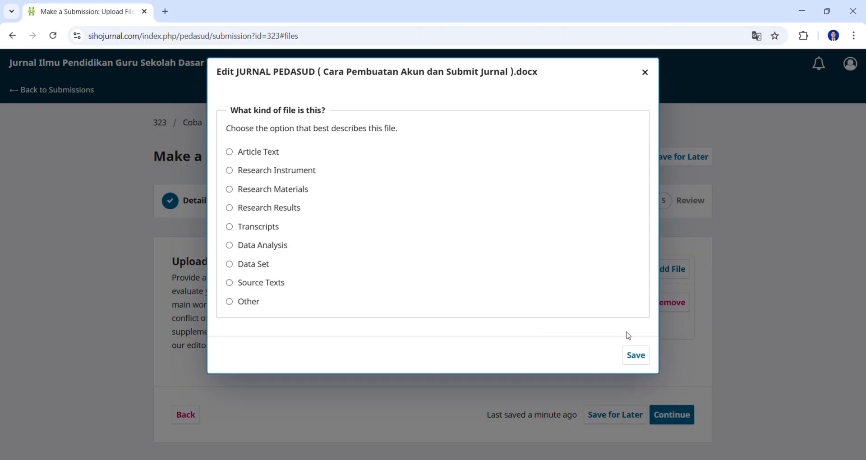
{"action": "left_click", "coordinate": [644, 74]}
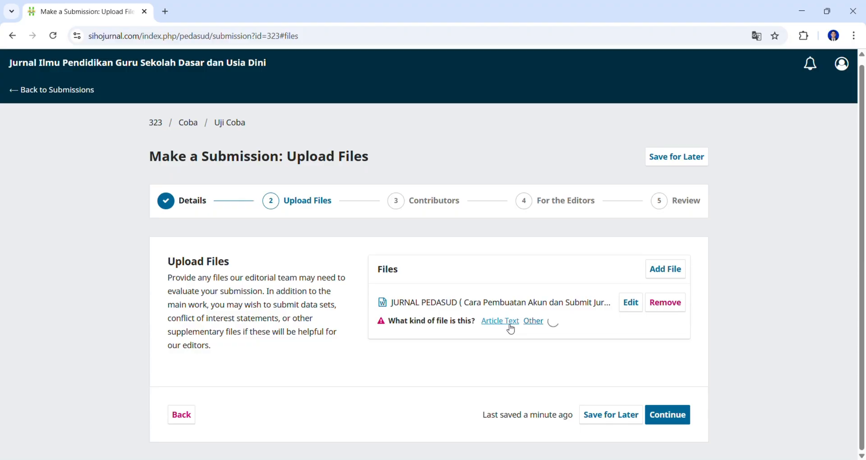
{"action": "left_click", "coordinate": [510, 324]}
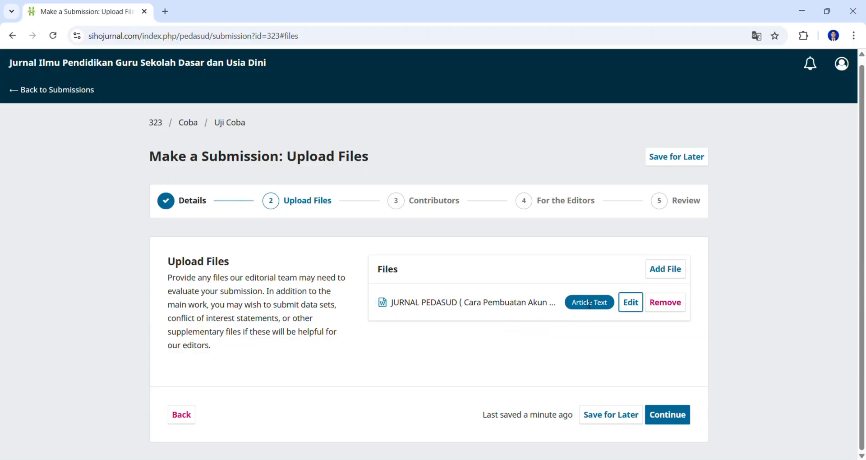
{"action": "left_click", "coordinate": [650, 412]}
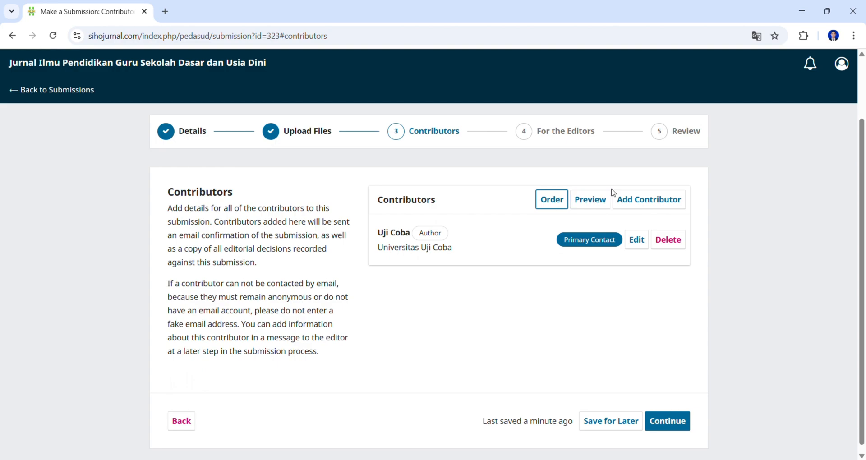
- Add a new contributor and enter their given name, family name and e-mail address
{"action": "left_click", "coordinate": [640, 200]}
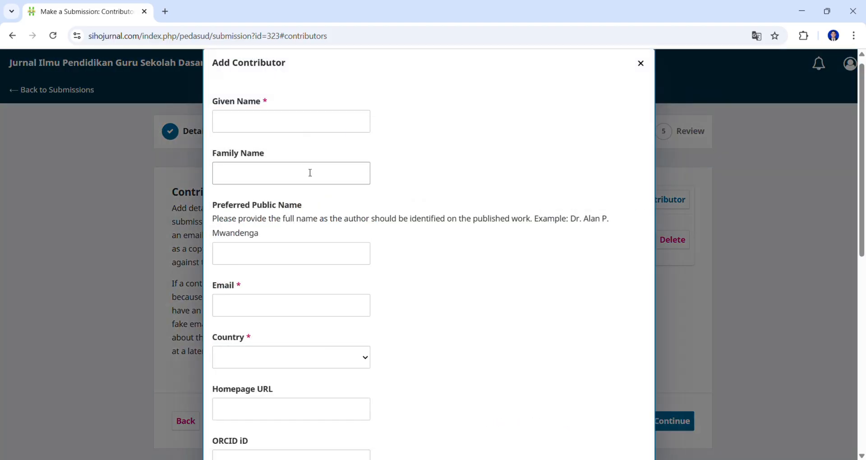
{"action": "left_click", "coordinate": [292, 130]}
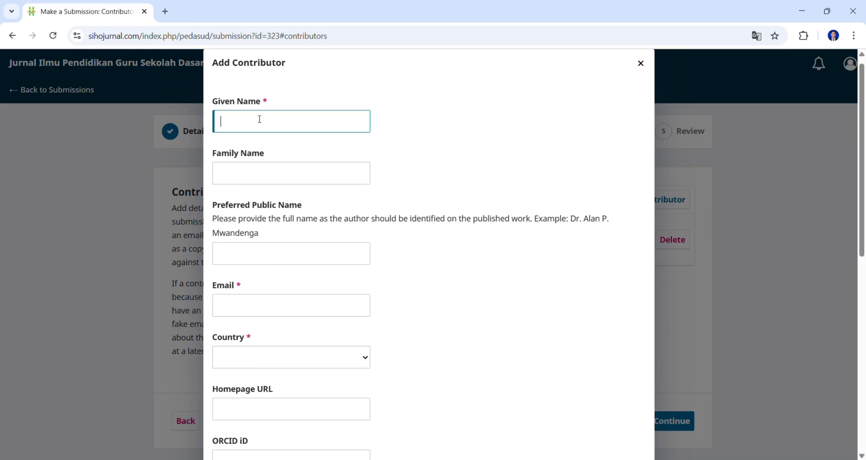
{"action": "type", "text": "Uji Coba"}
{"action": "left_click", "coordinate": [254, 165]}
{"action": "type", "text": "Dua"}
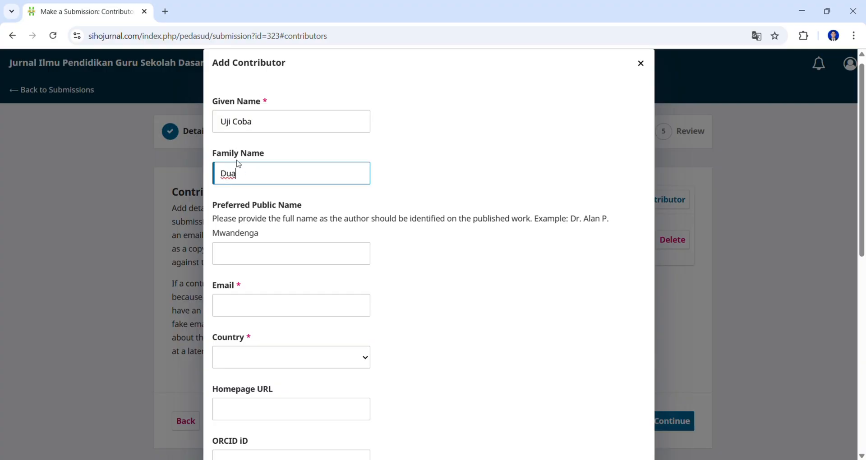
{"action": "left_click", "coordinate": [304, 253]}
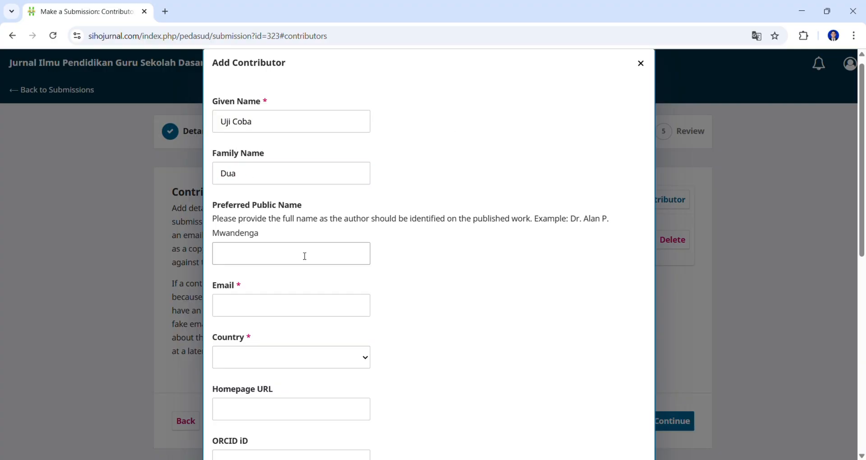
{"action": "scroll", "coordinate": [257, 224], "scroll_direction": "down", "scroll_amount": 3}
{"action": "left_click", "coordinate": [252, 195]}
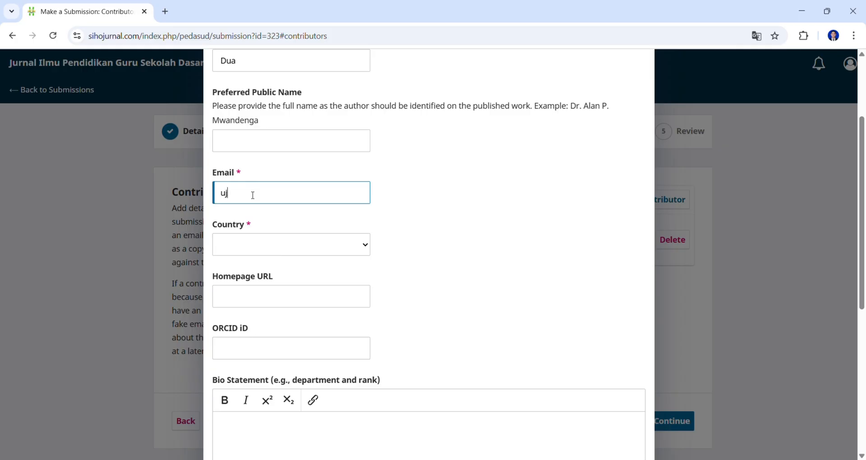
- Set the contributor's country to Indonesia and affiliation to Universitas Nias, then save
{"action": "left_click", "coordinate": [265, 250]}
{"action": "type", "text": "indo"}
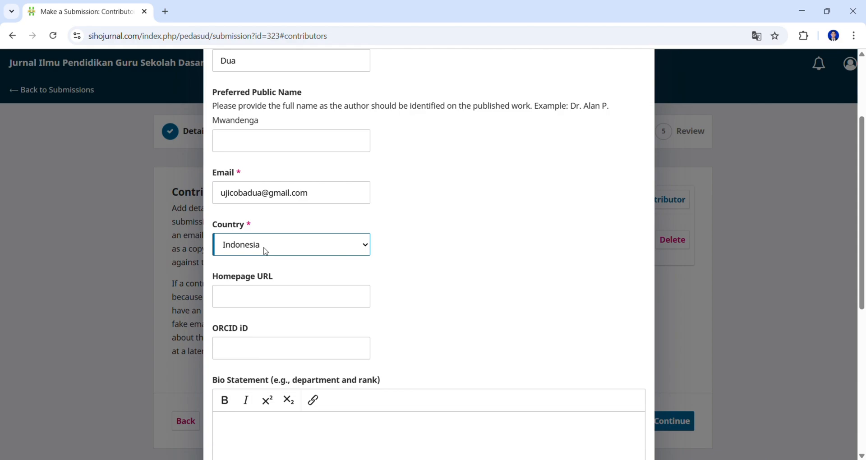
{"action": "scroll", "coordinate": [265, 251], "scroll_direction": "down", "scroll_amount": 3}
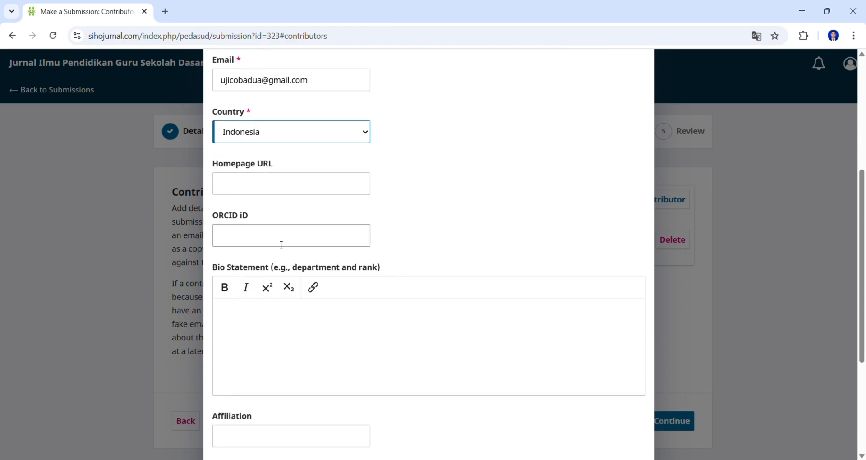
{"action": "scroll", "coordinate": [283, 246], "scroll_direction": "down", "scroll_amount": 3}
{"action": "left_click", "coordinate": [256, 321]}
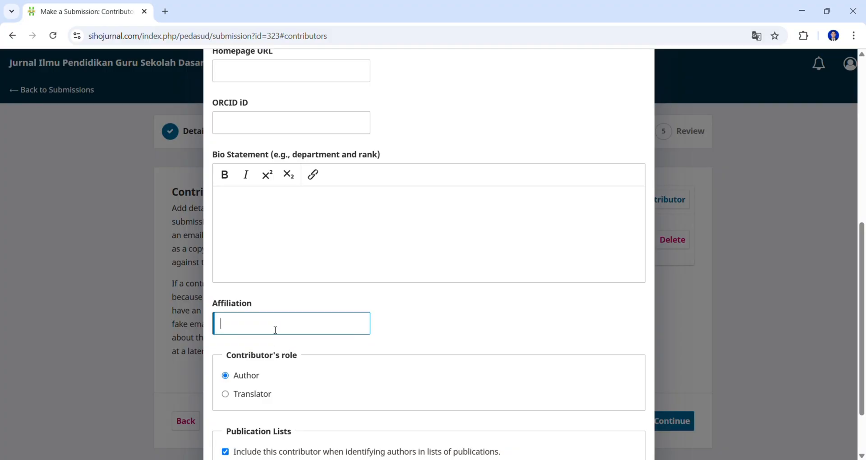
{"action": "left_click", "coordinate": [293, 350]}
{"action": "scroll", "coordinate": [442, 322], "scroll_direction": "down", "scroll_amount": 2}
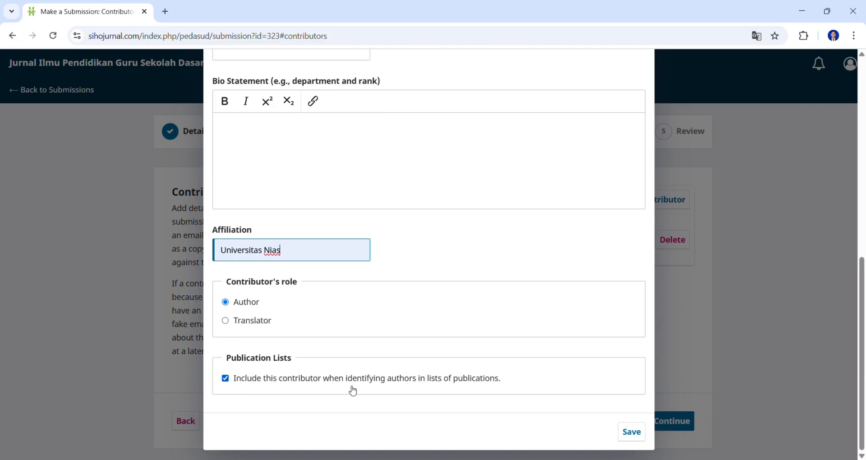
{"action": "left_click", "coordinate": [630, 431]}
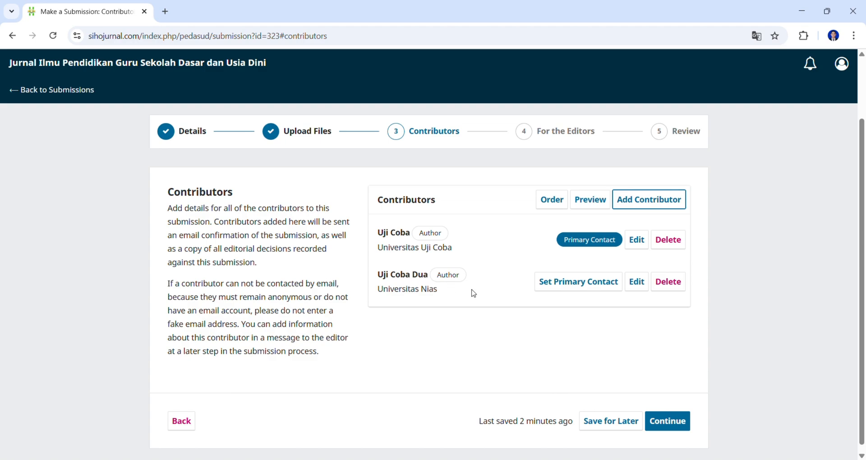
- Move the second contributor to the top, restore the original order, and continue to For the Editors
{"action": "left_click", "coordinate": [548, 203]}
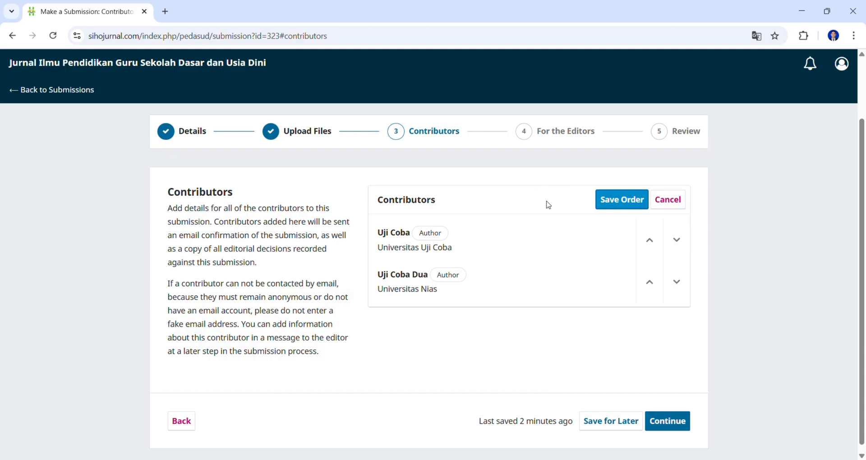
{"action": "left_click", "coordinate": [647, 281]}
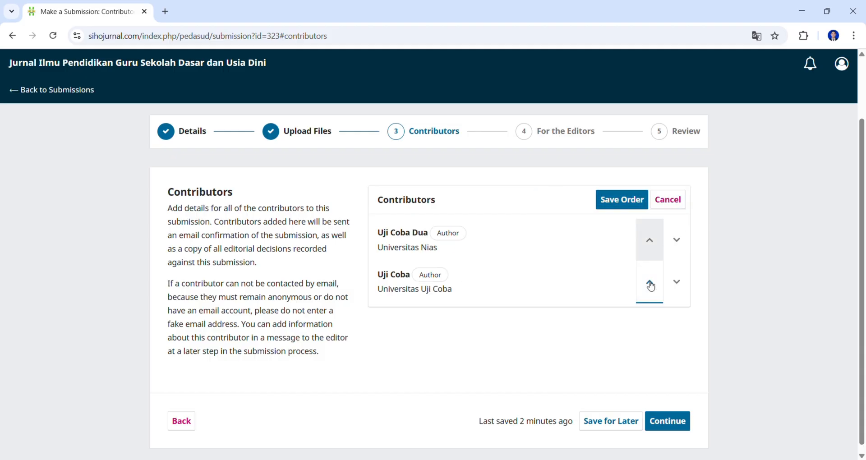
{"action": "left_click", "coordinate": [622, 199]}
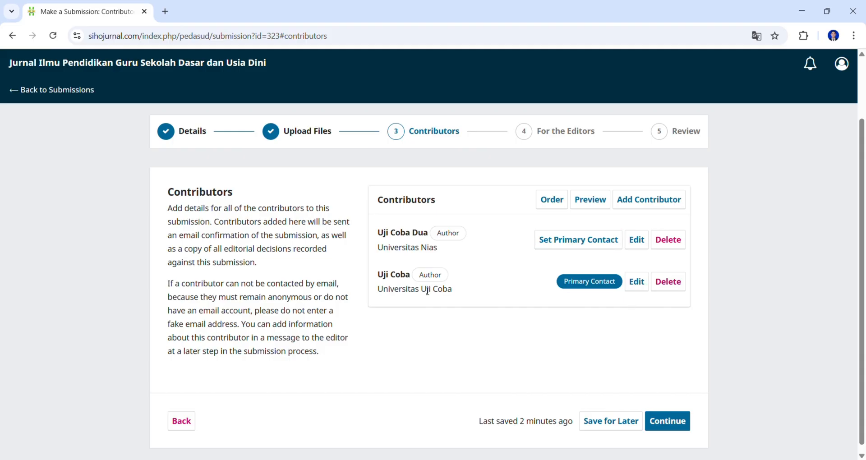
{"action": "left_click", "coordinate": [553, 201]}
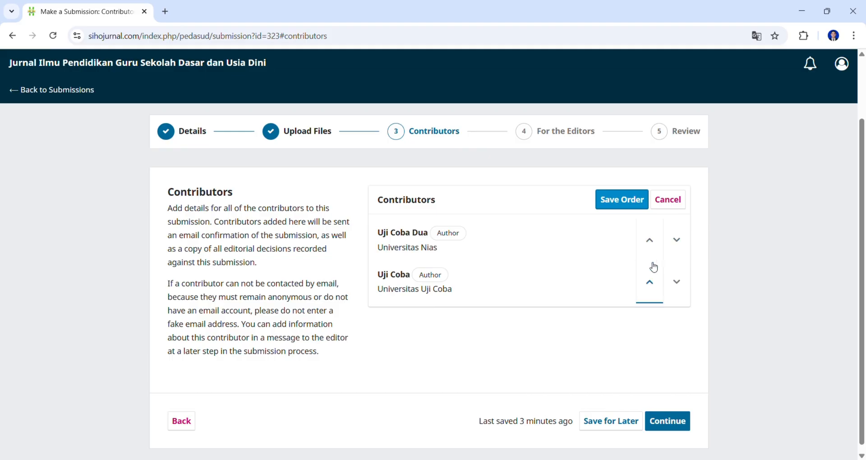
{"action": "left_click", "coordinate": [651, 283]}
{"action": "left_click", "coordinate": [620, 201]}
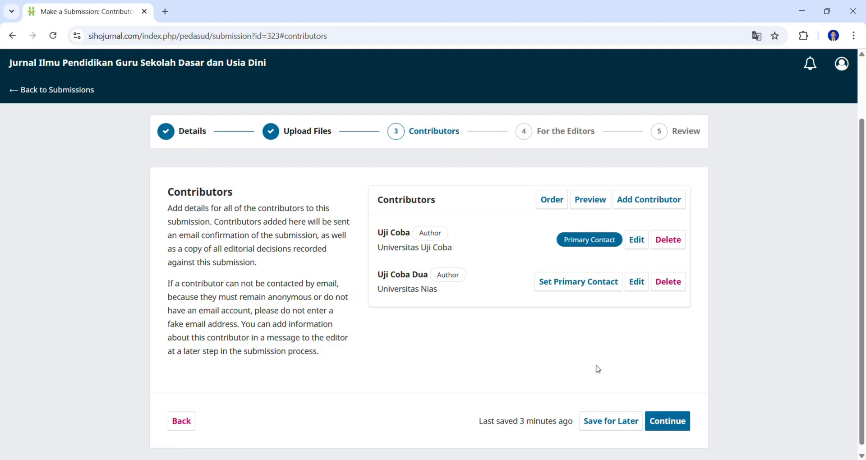
{"action": "left_click", "coordinate": [667, 421]}
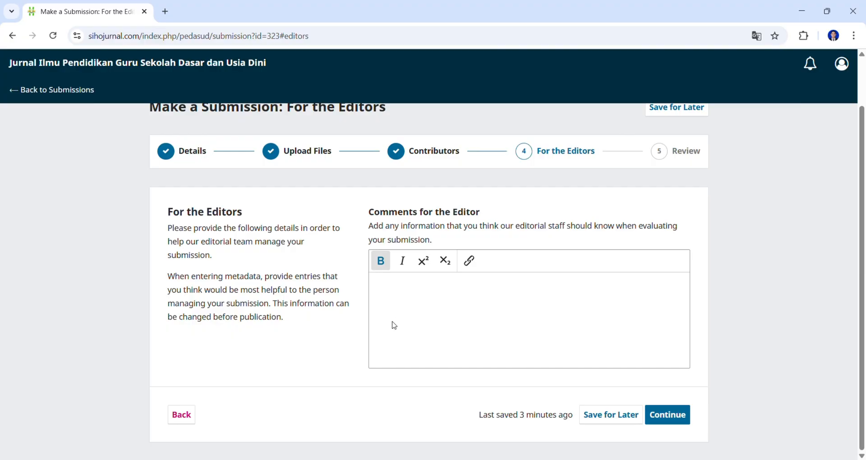
- Leave the Comments for the Editor box empty and proceed to Review and Submit
{"action": "left_click", "coordinate": [402, 297]}
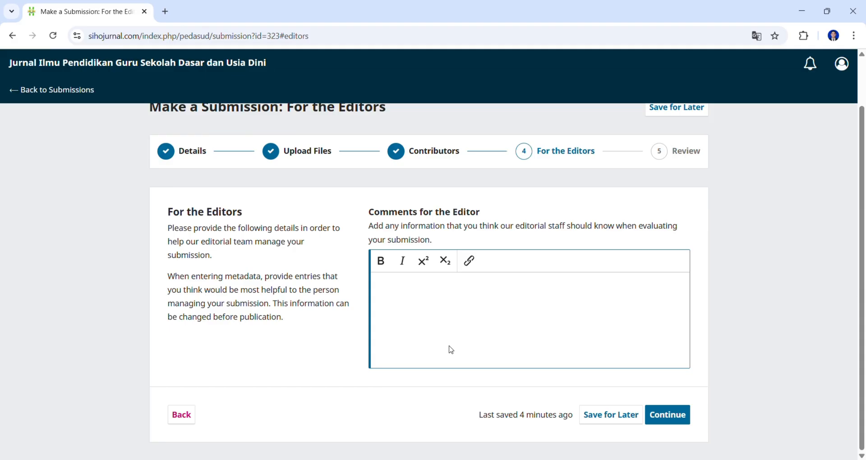
{"action": "left_click", "coordinate": [671, 415]}
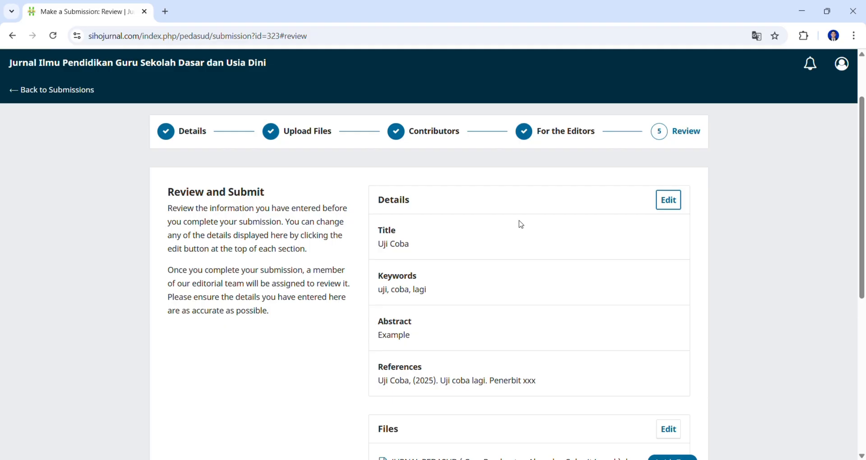
- Check the submission details on the review page, then submit and confirm the submission
{"action": "scroll", "coordinate": [520, 224], "scroll_direction": "down", "scroll_amount": 7}
{"action": "scroll", "coordinate": [535, 261], "scroll_direction": "up", "scroll_amount": 2}
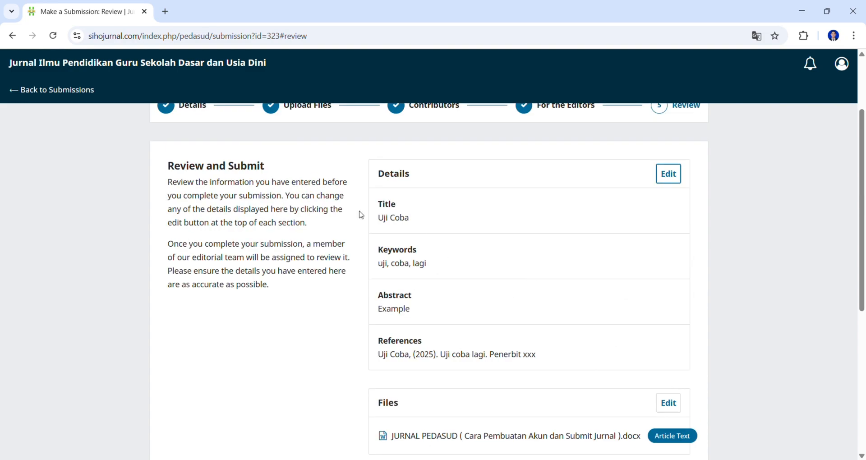
{"action": "scroll", "coordinate": [407, 279], "scroll_direction": "down", "scroll_amount": 1}
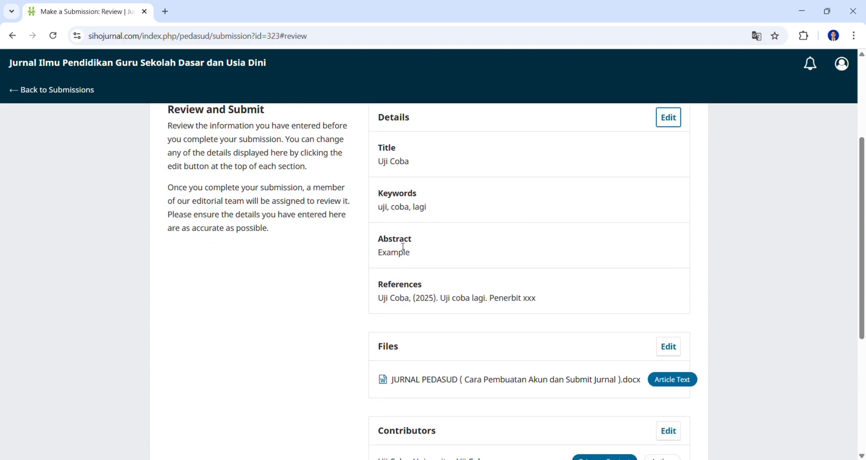
{"action": "scroll", "coordinate": [453, 228], "scroll_direction": "down", "scroll_amount": 1}
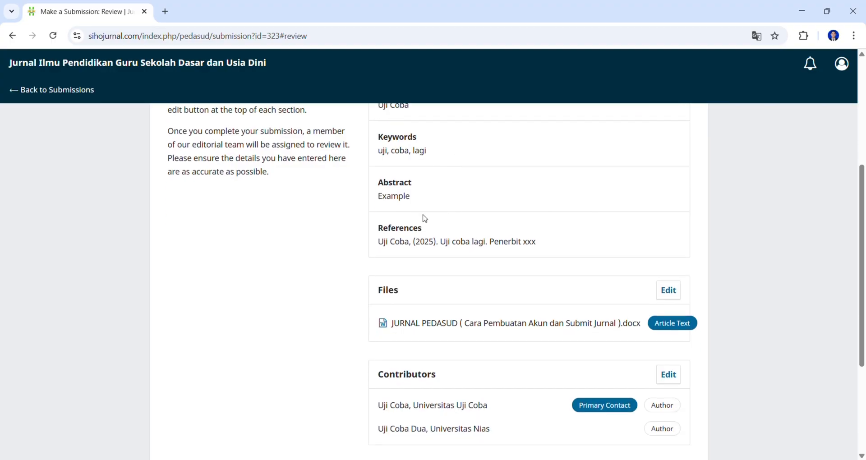
{"action": "scroll", "coordinate": [422, 218], "scroll_direction": "down", "scroll_amount": 2}
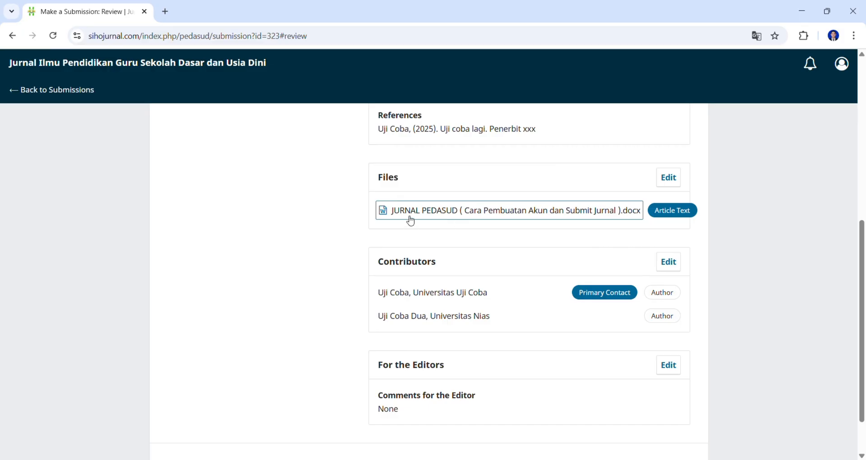
{"action": "scroll", "coordinate": [631, 195], "scroll_direction": "down", "scroll_amount": 1}
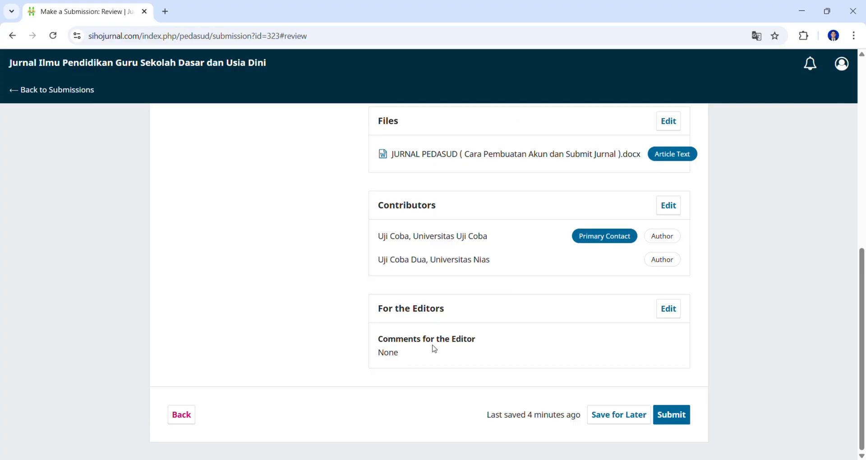
{"action": "left_click", "coordinate": [672, 418]}
{"action": "left_click", "coordinate": [496, 277]}
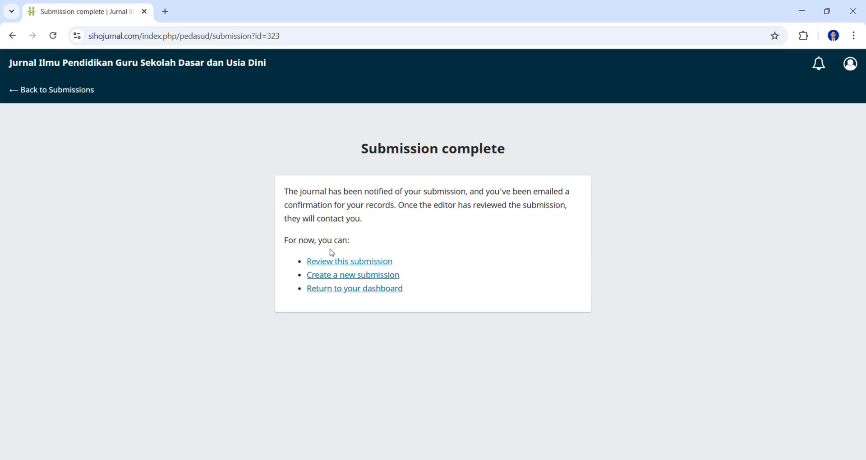
- Return to the Submissions dashboard and check that submission 323, Uji Coba, is in My Queue
{"action": "left_click", "coordinate": [62, 95]}
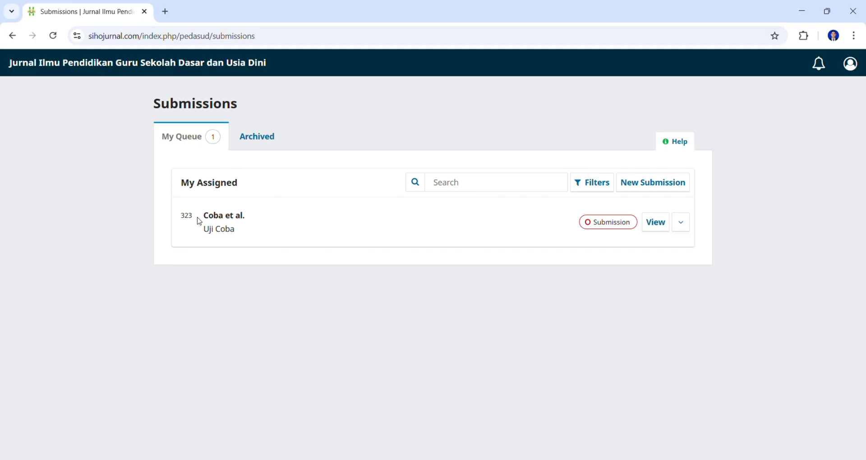
{"action": "left_click_drag", "start_coordinate": [203, 229], "coordinate": [294, 237]}
{"action": "left_click", "coordinate": [456, 277]}
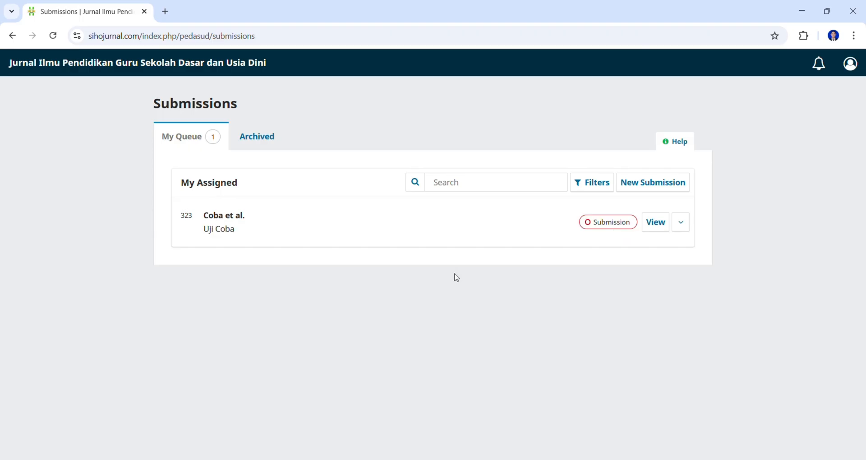